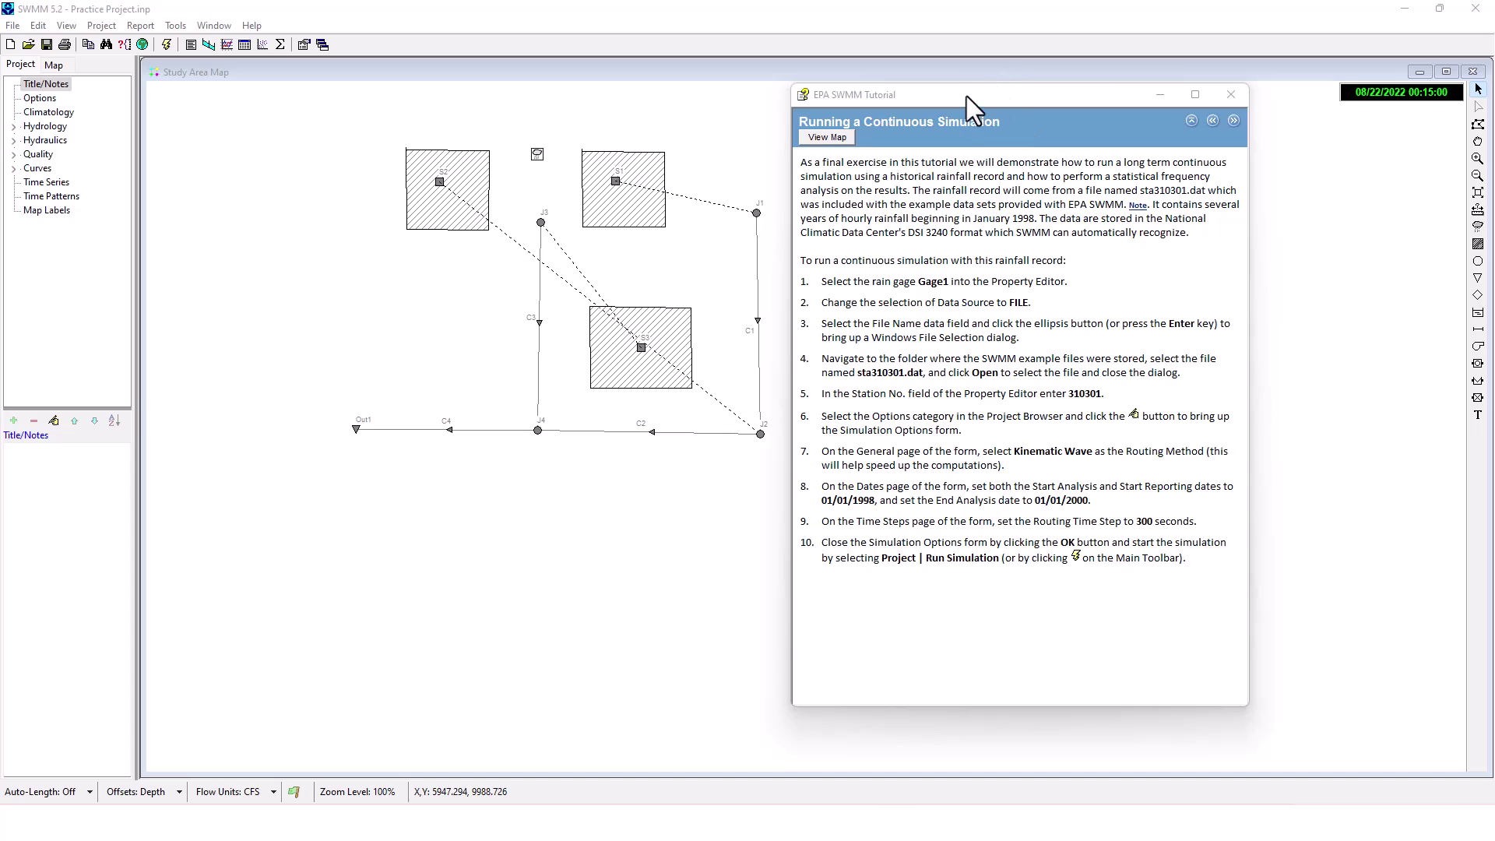
Step: Set rain gage Gage1's rainfall Data Source from TIMESERIES to FILE in its property editor
{"action": "left_click_drag", "start_coordinate": [966, 96], "coordinate": [1050, 94]}
{"action": "left_click", "coordinate": [536, 157]}
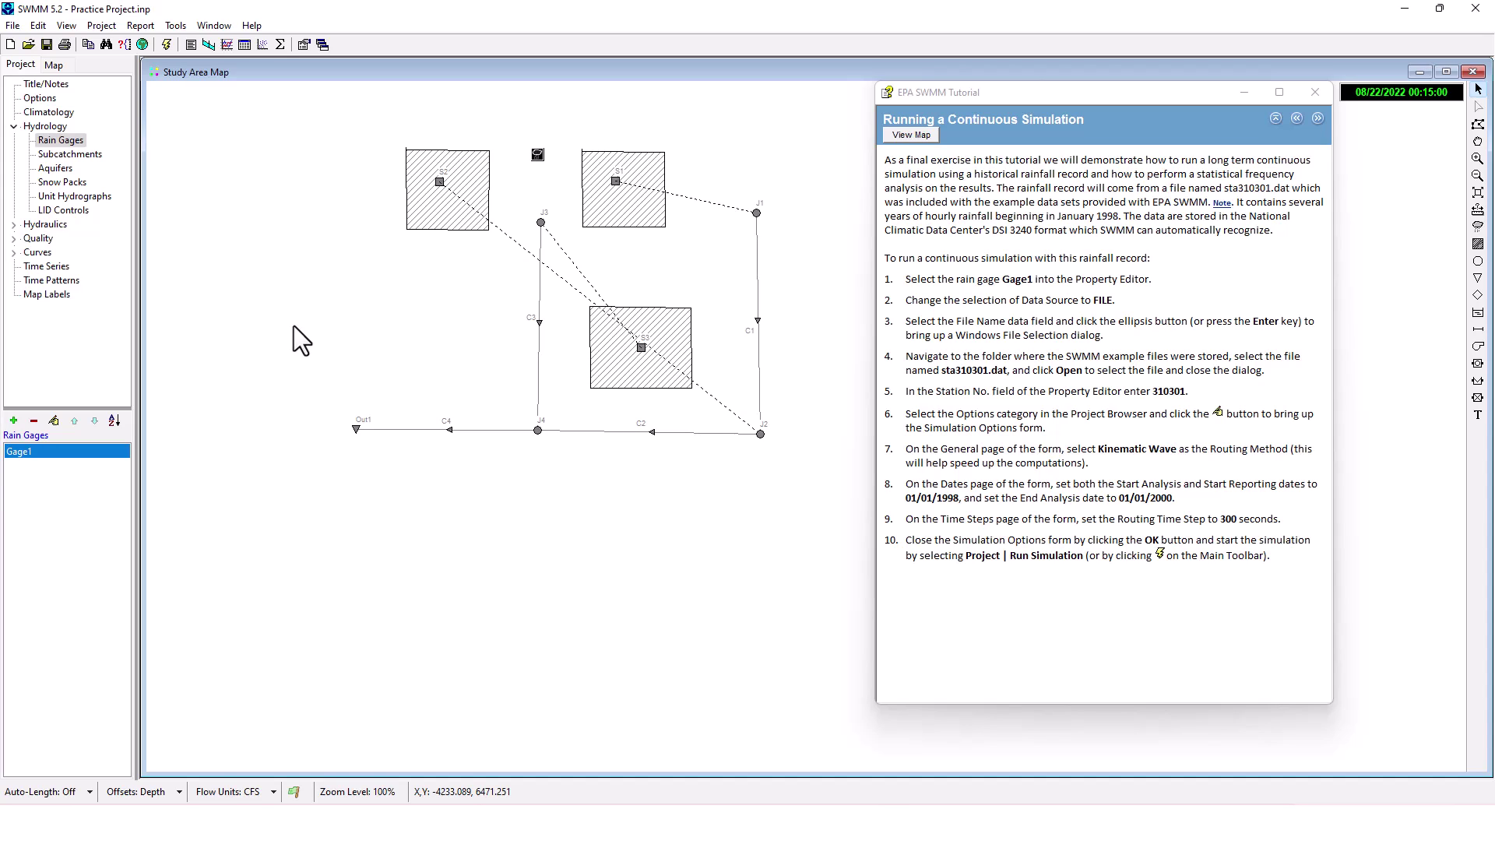
{"action": "left_click", "coordinate": [54, 421]}
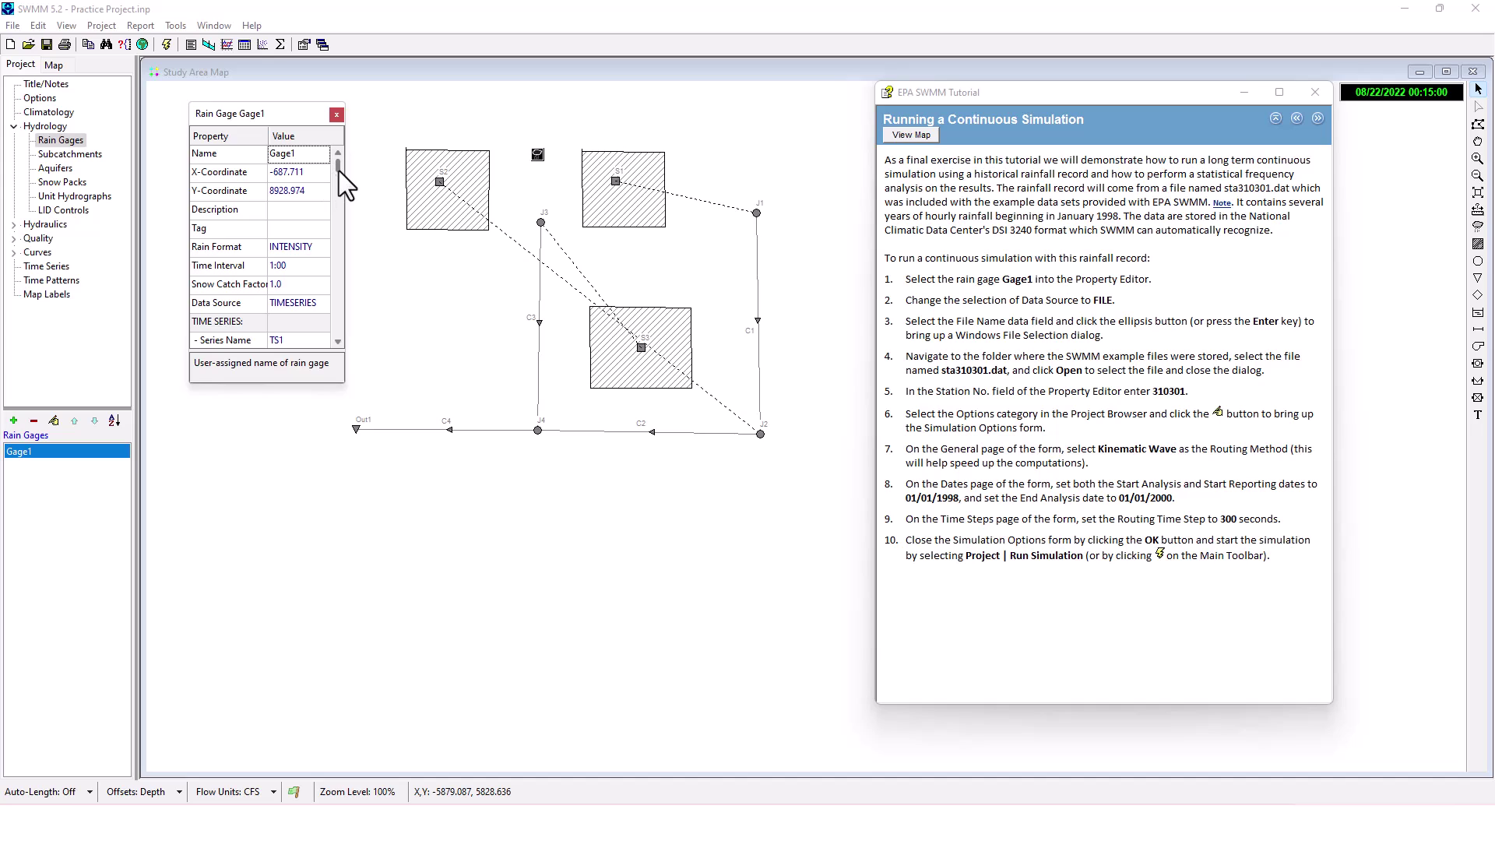
{"action": "left_click", "coordinate": [310, 304]}
{"action": "left_click", "coordinate": [322, 304]}
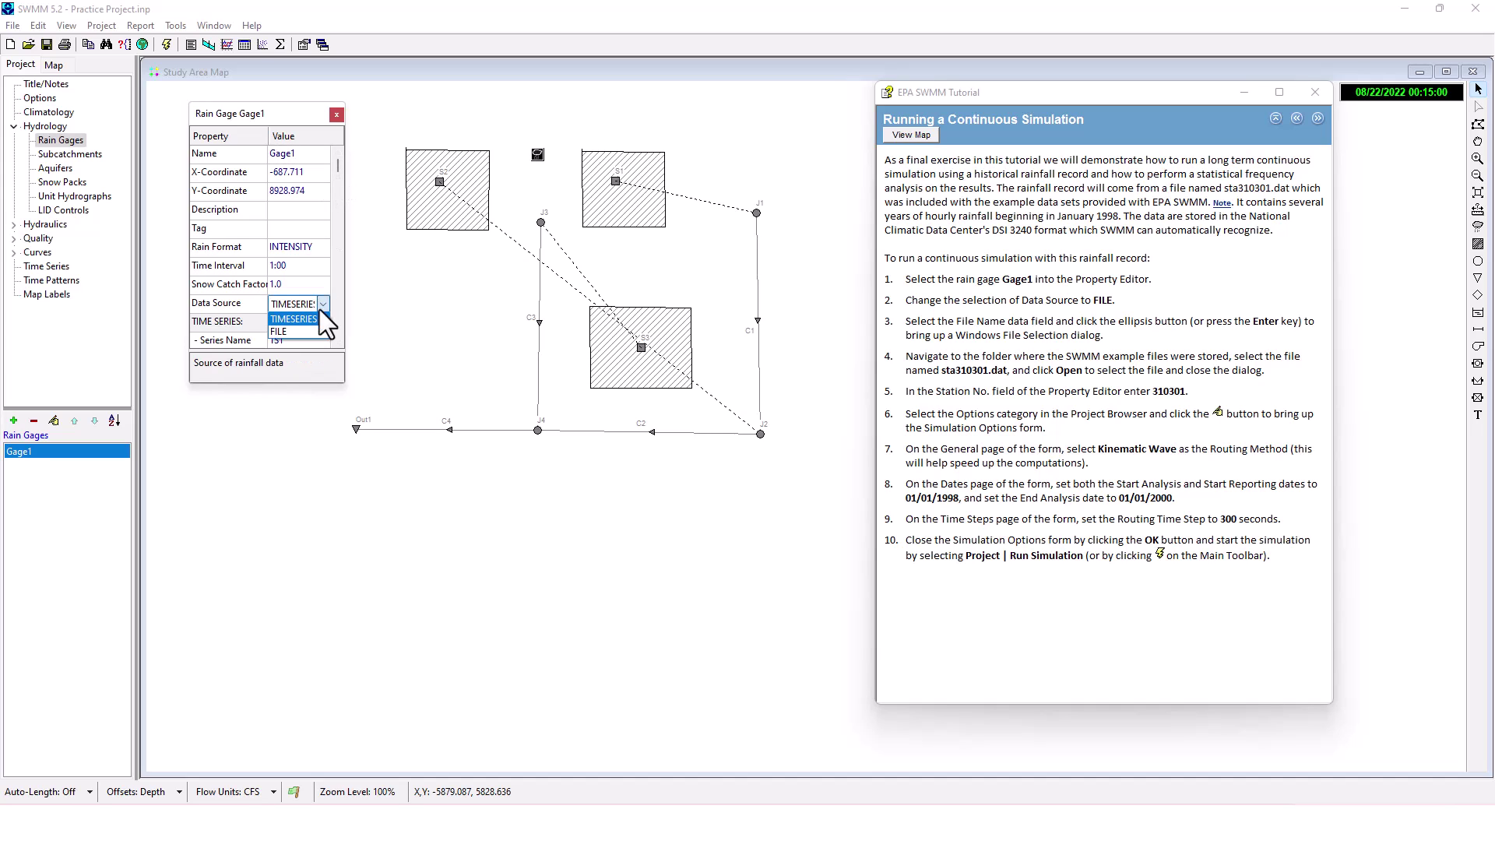
{"action": "left_click", "coordinate": [299, 331]}
Step: Reposition the property editor and select Gage1's File Name property
{"action": "left_click", "coordinate": [340, 190]}
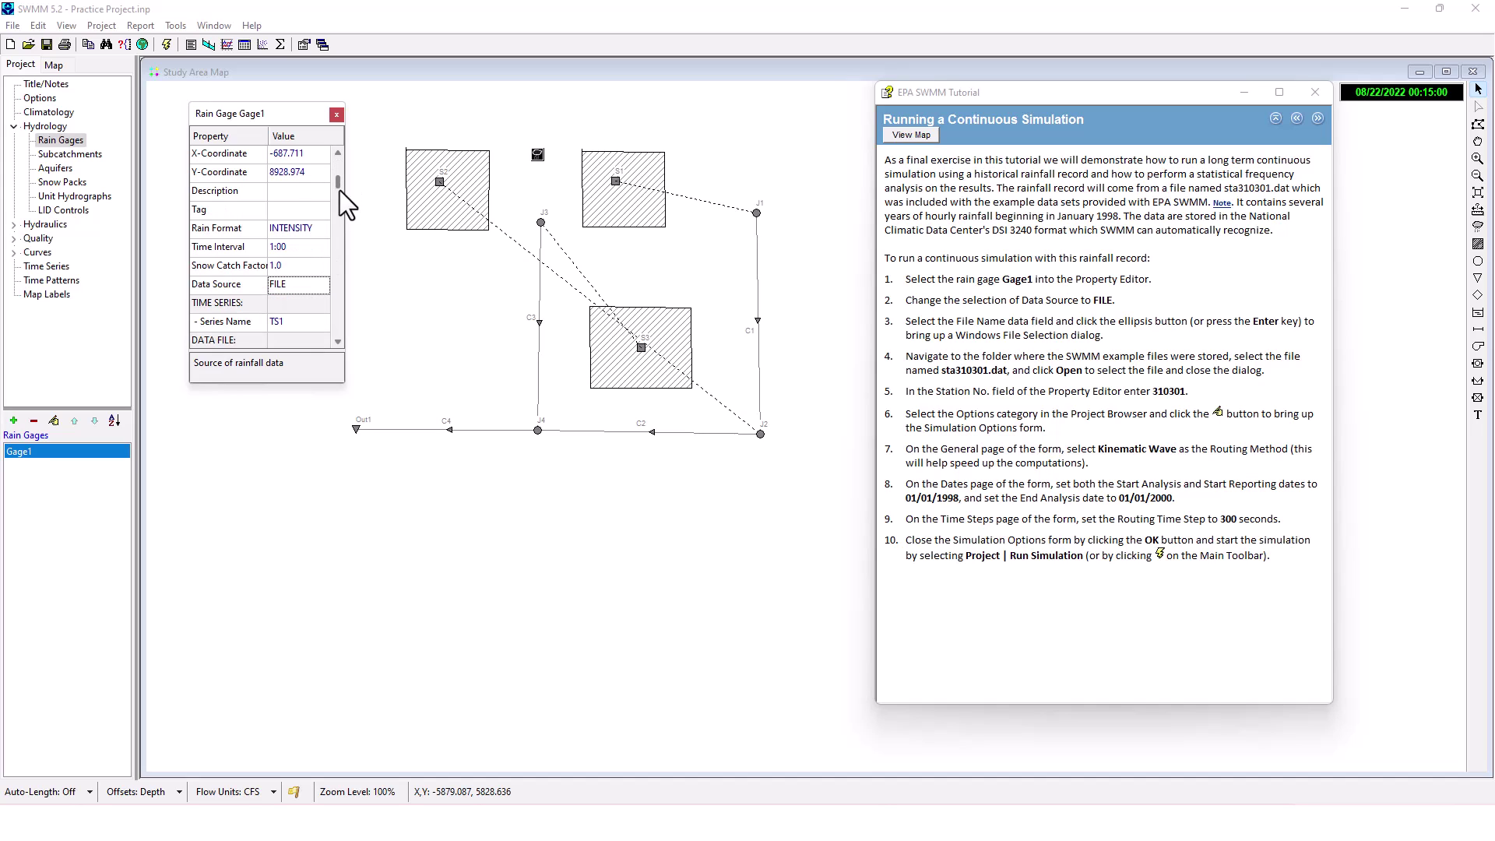
{"action": "left_click_drag", "start_coordinate": [343, 189], "coordinate": [325, 380]}
{"action": "left_click_drag", "start_coordinate": [336, 193], "coordinate": [329, 324]}
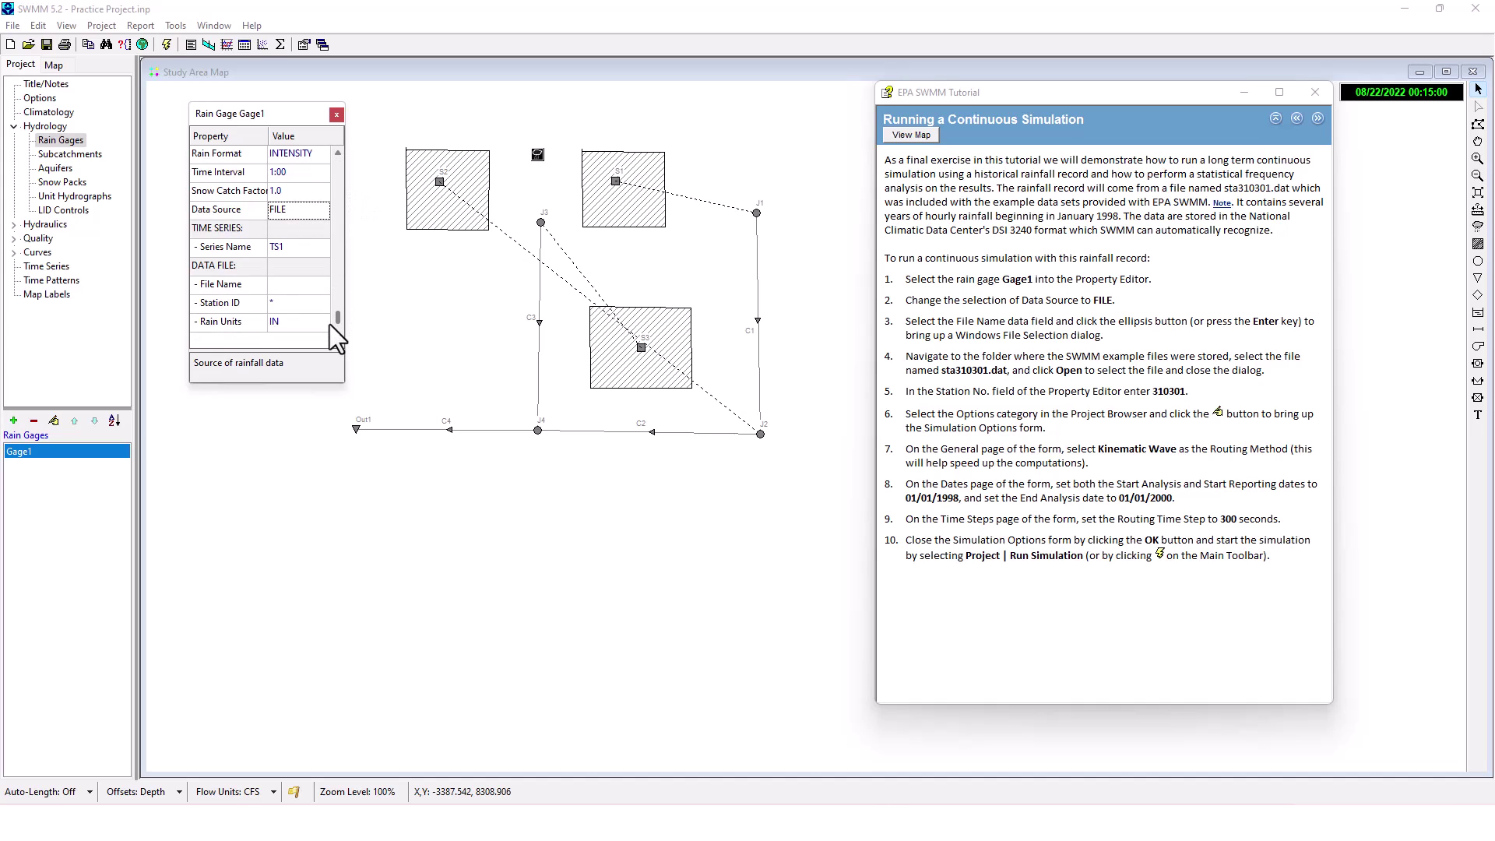
{"action": "left_click", "coordinate": [303, 285]}
Step: Load sta310301.dat from Documents > EPA SWMM Projects > Samples as Gage1's rainfall file
{"action": "left_click", "coordinate": [319, 286]}
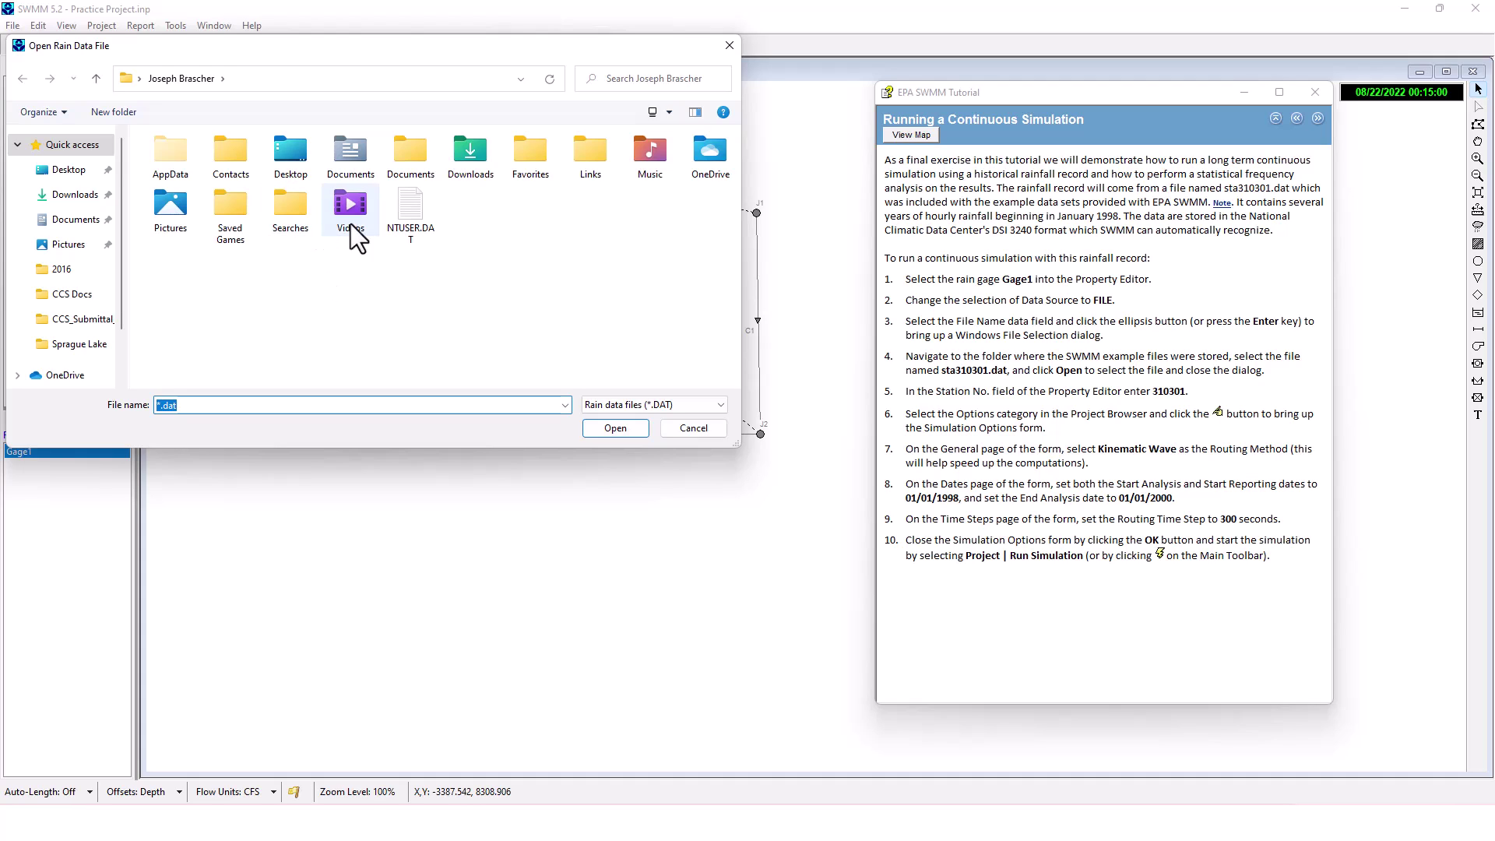
{"action": "left_click", "coordinate": [78, 221]}
{"action": "scroll", "coordinate": [655, 221], "scroll_direction": "down", "scroll_amount": 3}
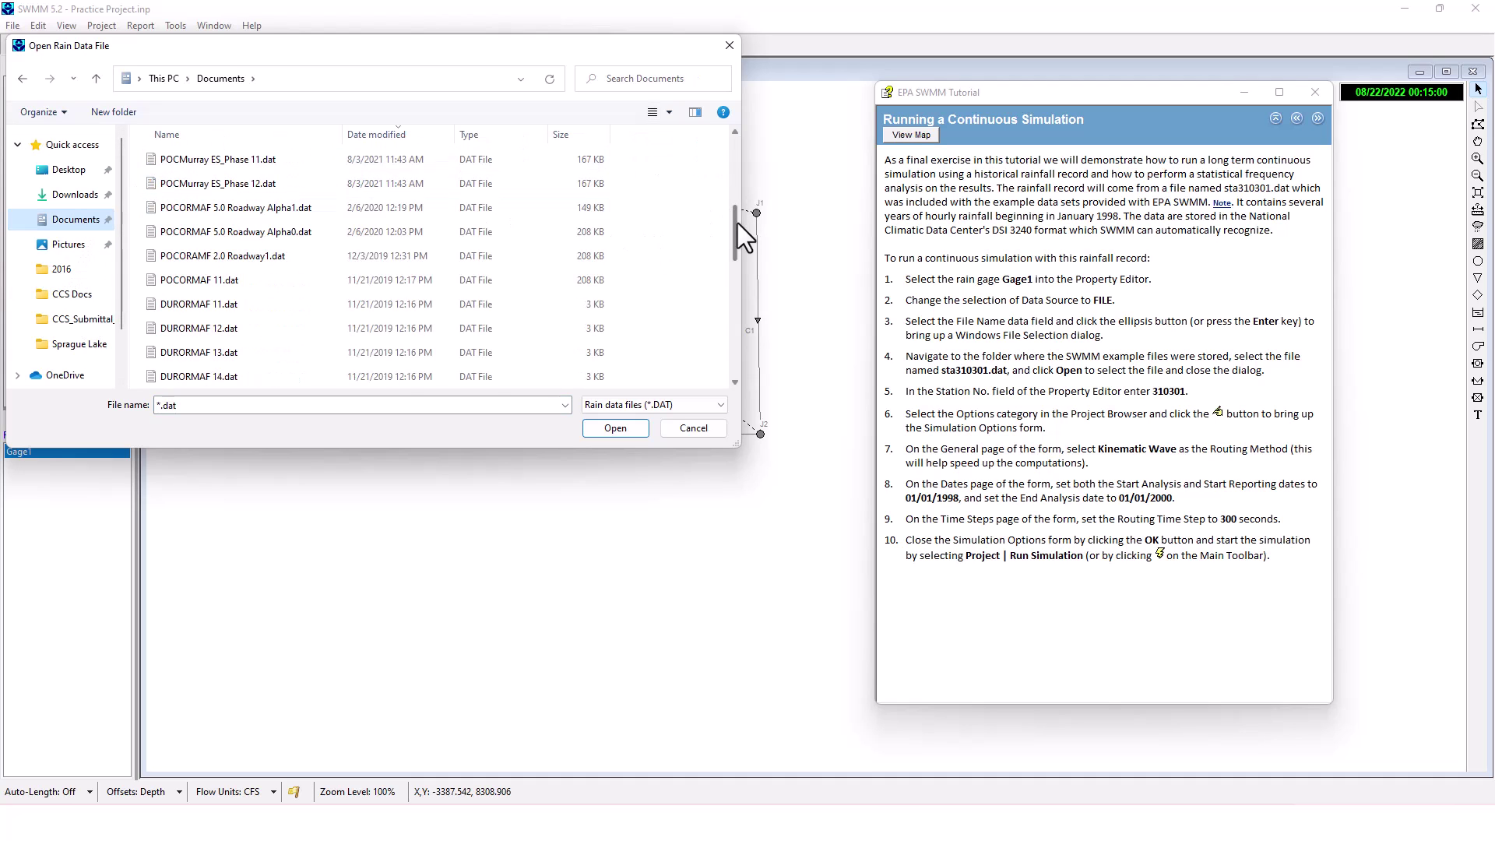
{"action": "left_click_drag", "start_coordinate": [737, 223], "coordinate": [737, 348]}
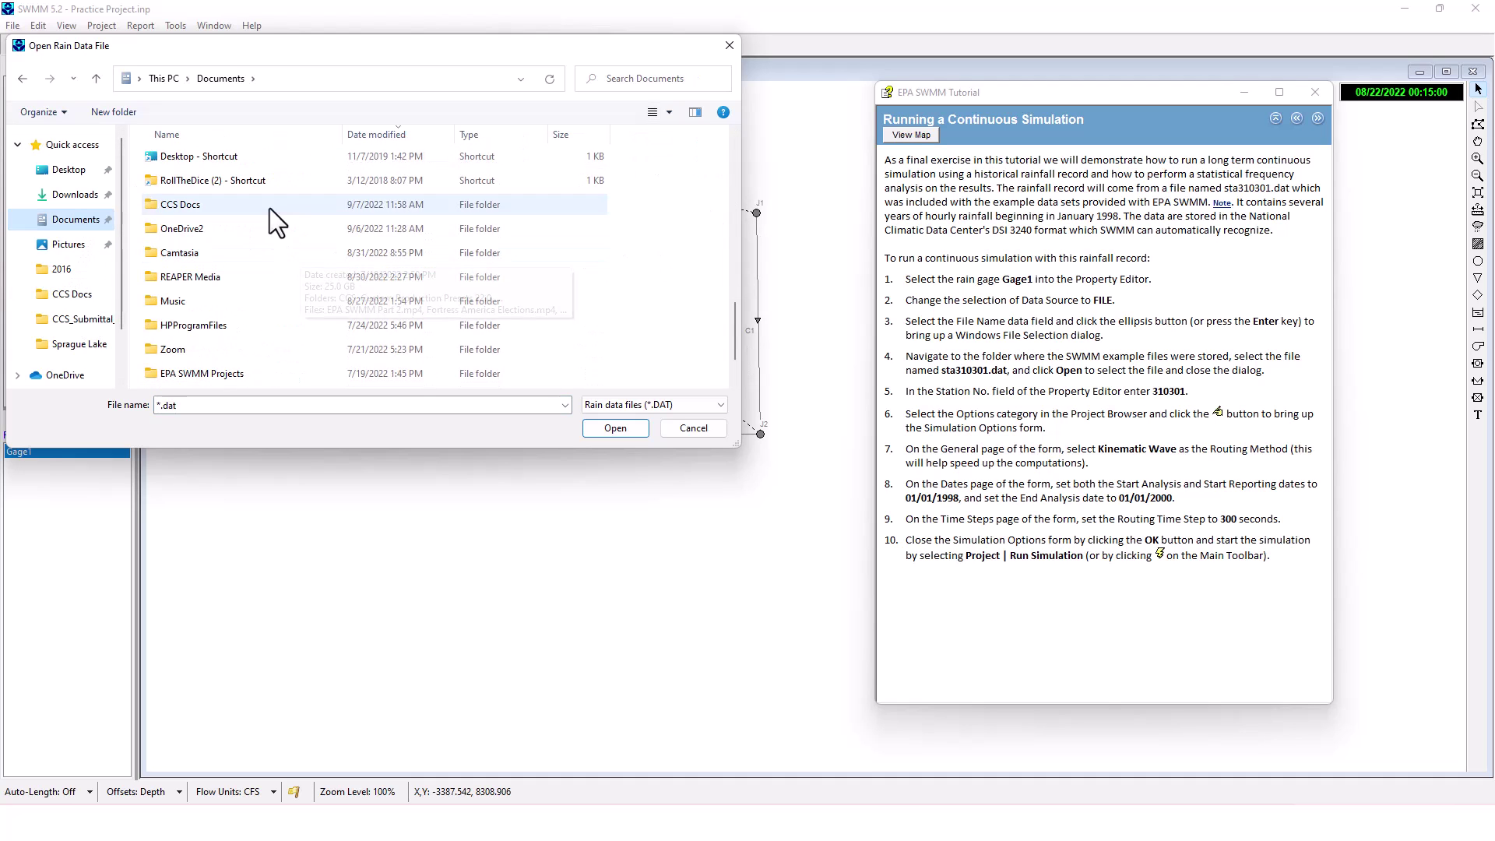
{"action": "scroll", "coordinate": [268, 217], "scroll_direction": "down", "scroll_amount": 1}
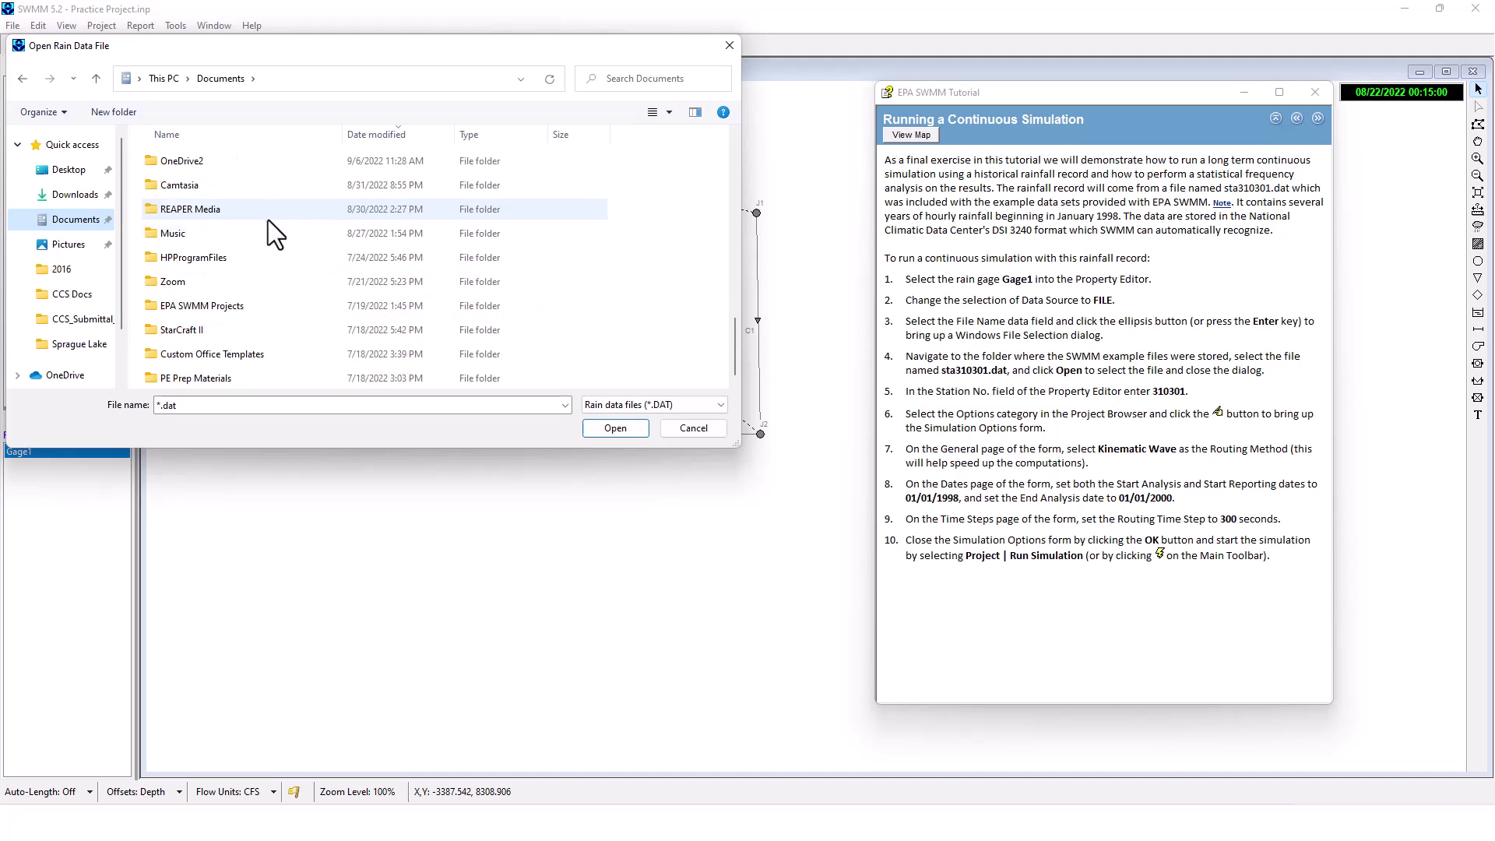
{"action": "double_click", "coordinate": [249, 307]}
{"action": "double_click", "coordinate": [218, 165]}
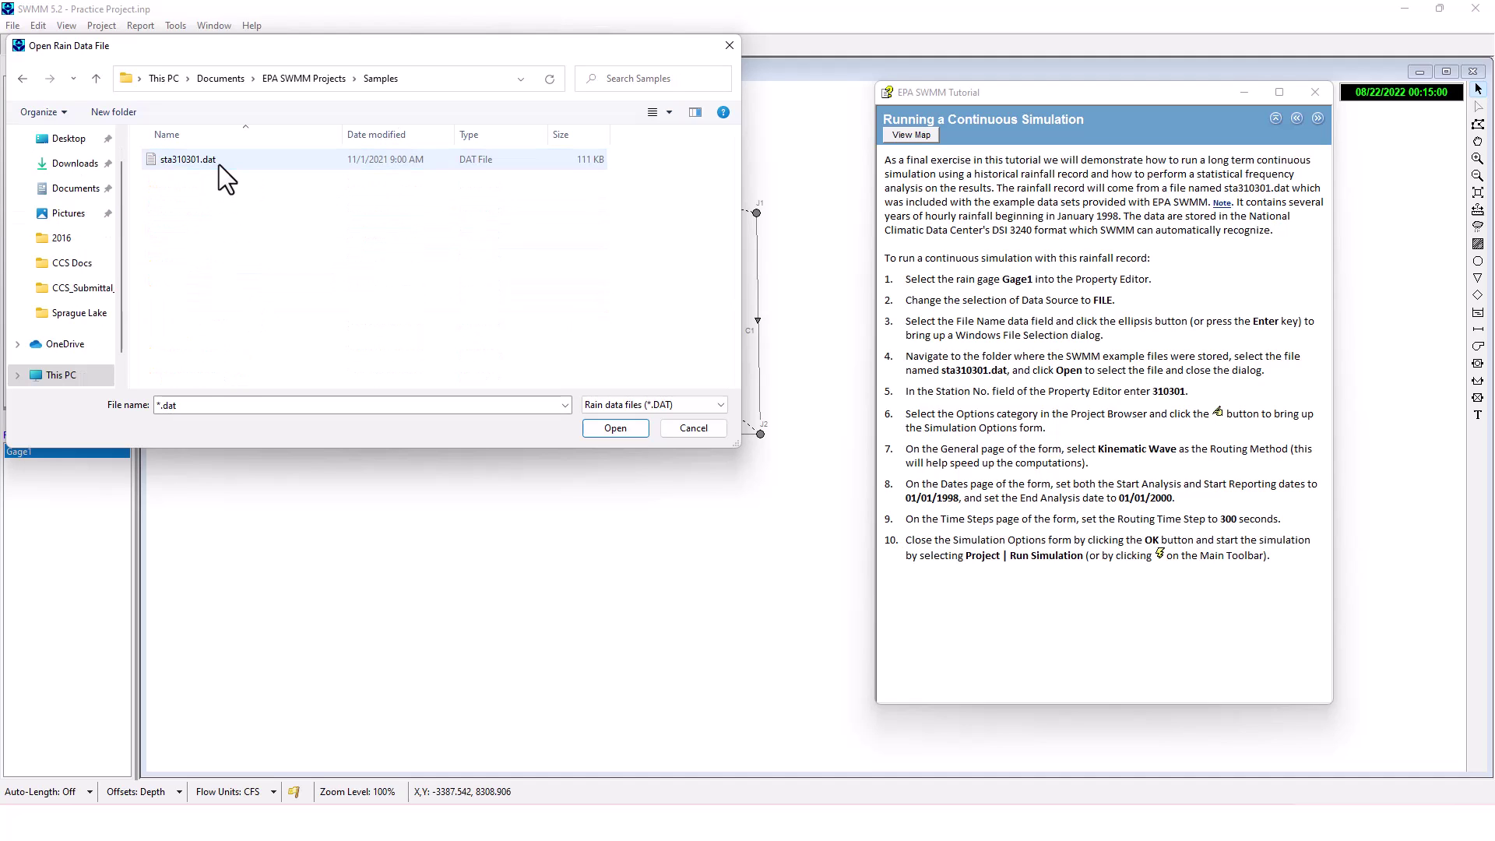
{"action": "left_click", "coordinate": [218, 165]}
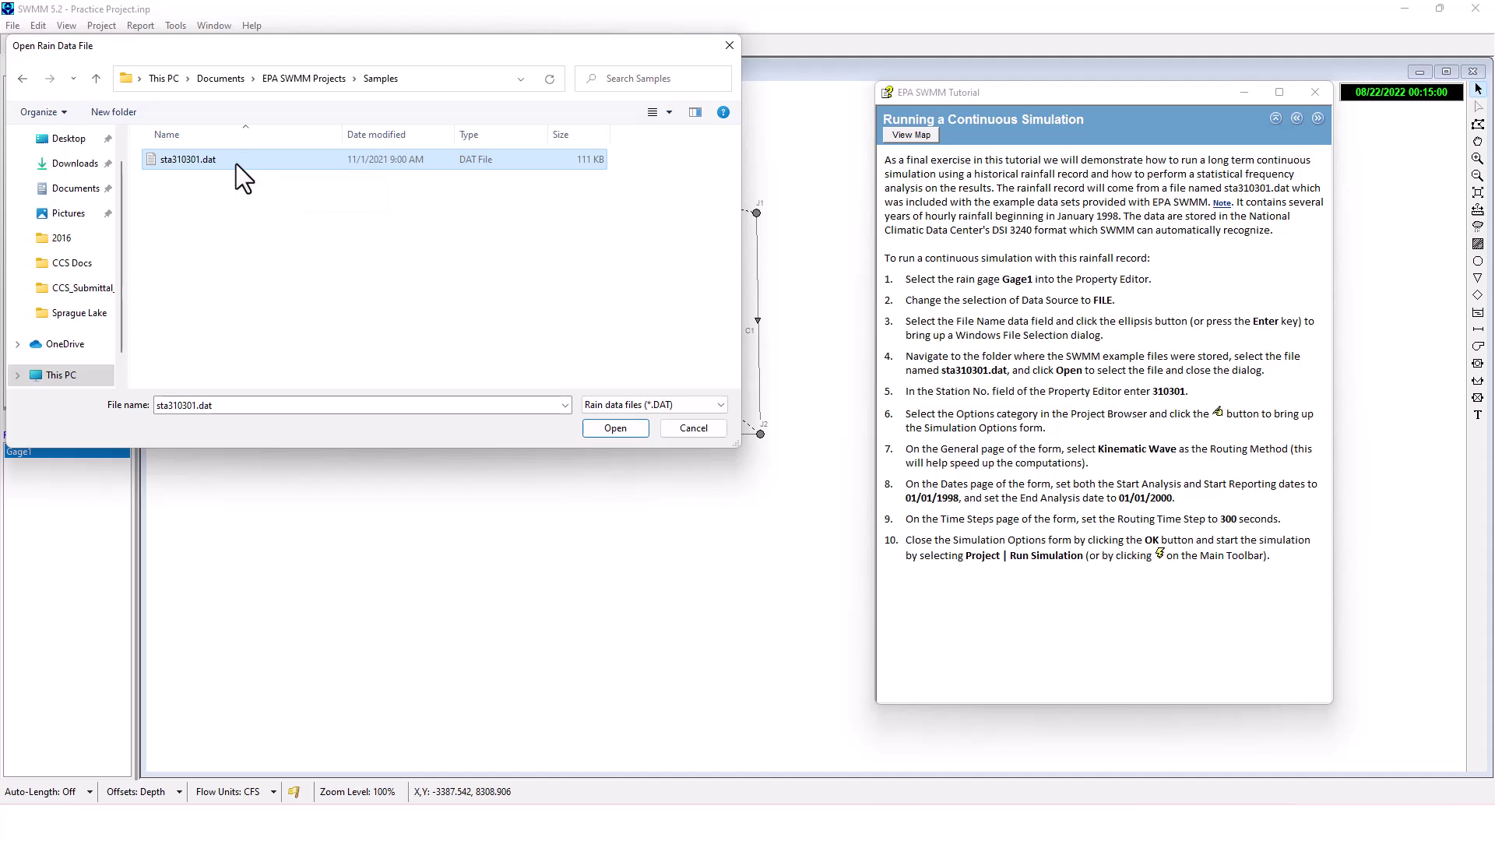
{"action": "double_click", "coordinate": [236, 164]}
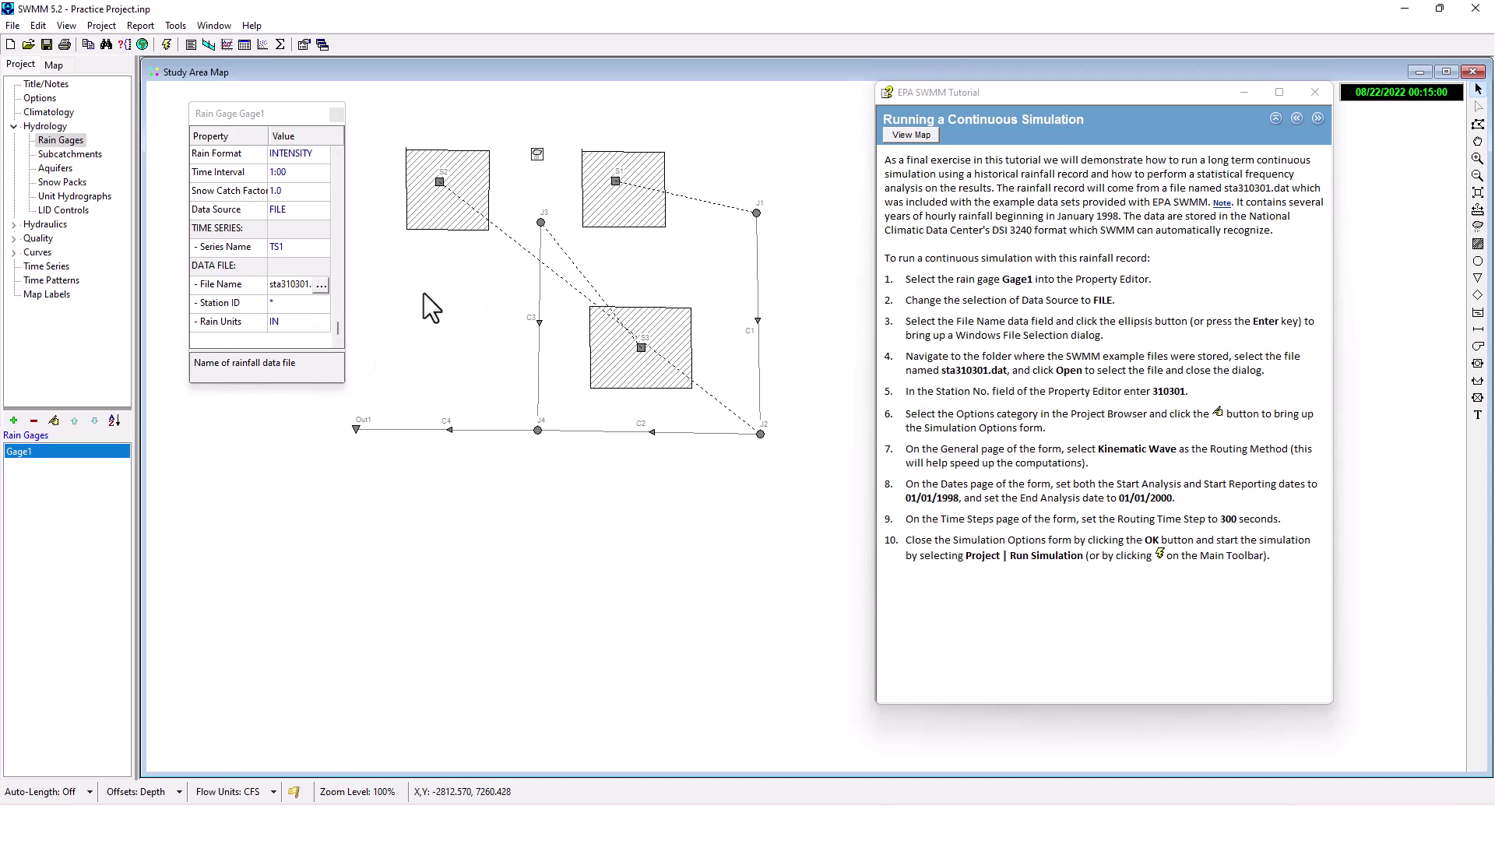
Step: Close the gage editor and choose Kinematic Wave flow routing in Simulation Options
{"action": "left_click", "coordinate": [92, 24]}
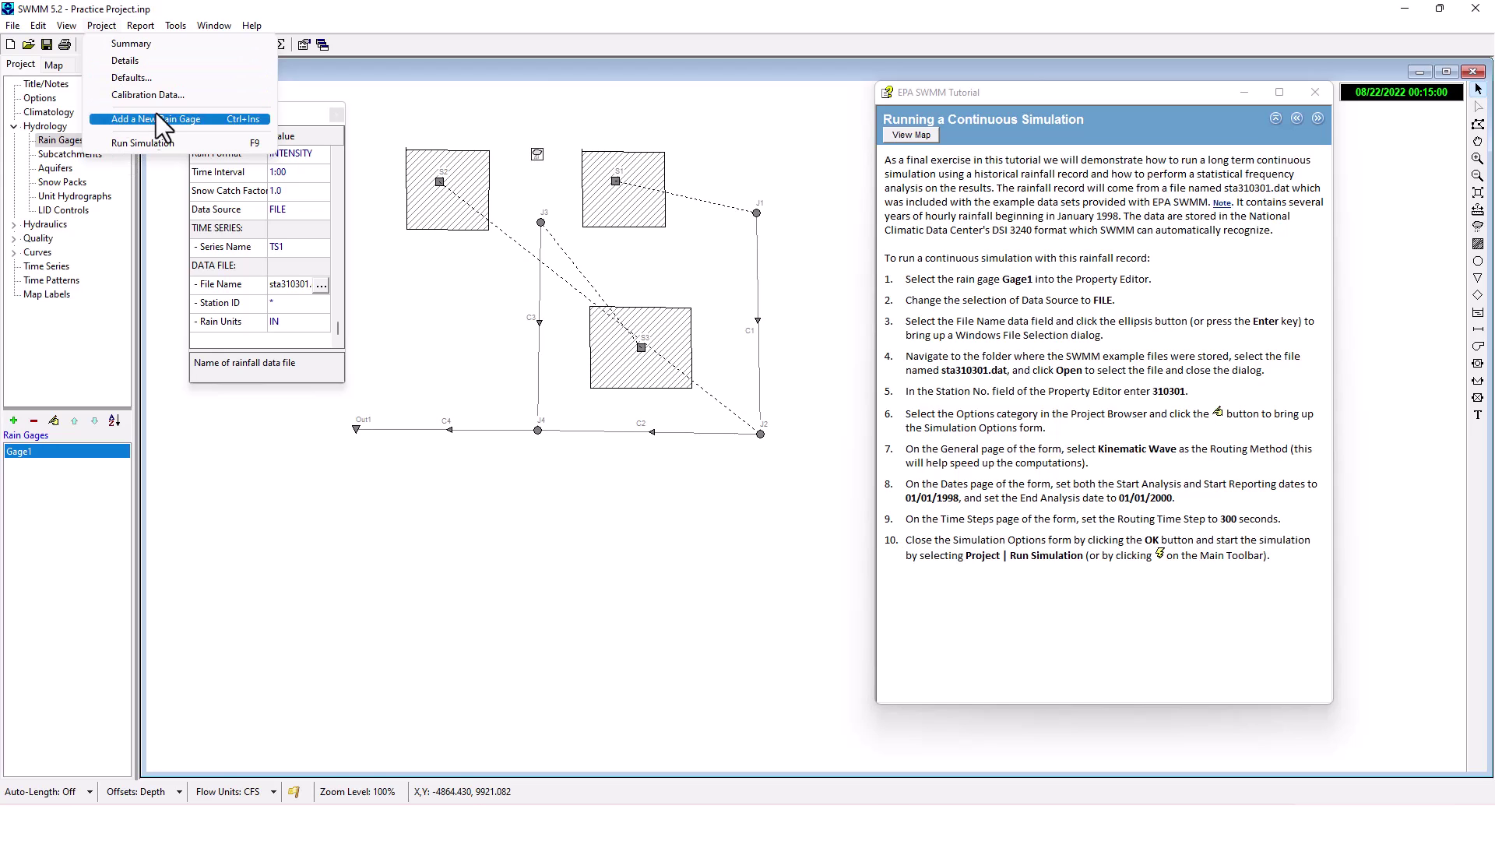
{"action": "left_click", "coordinate": [204, 446]}
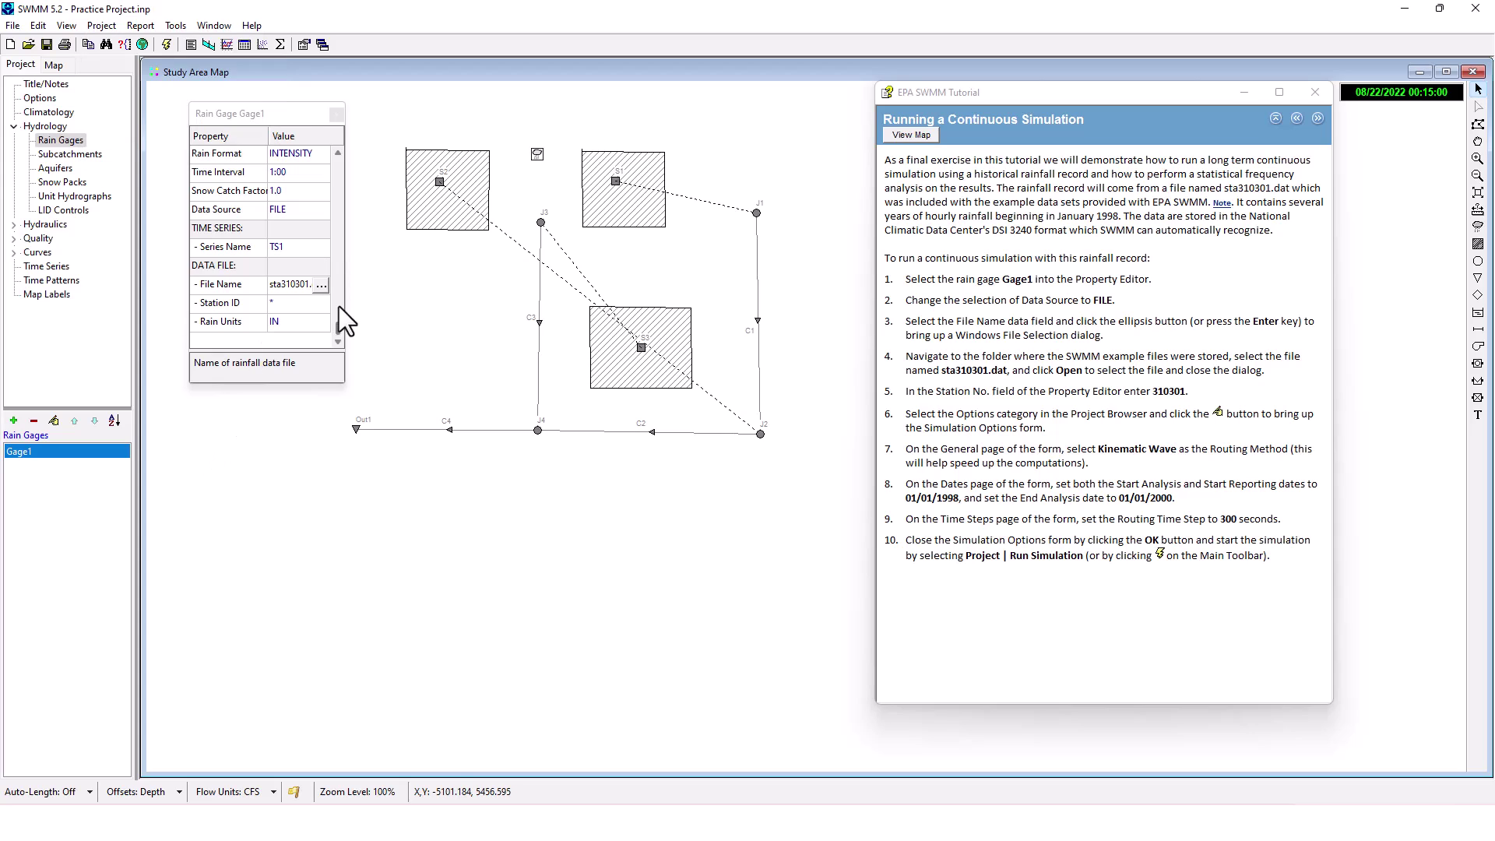
{"action": "left_click", "coordinate": [340, 119]}
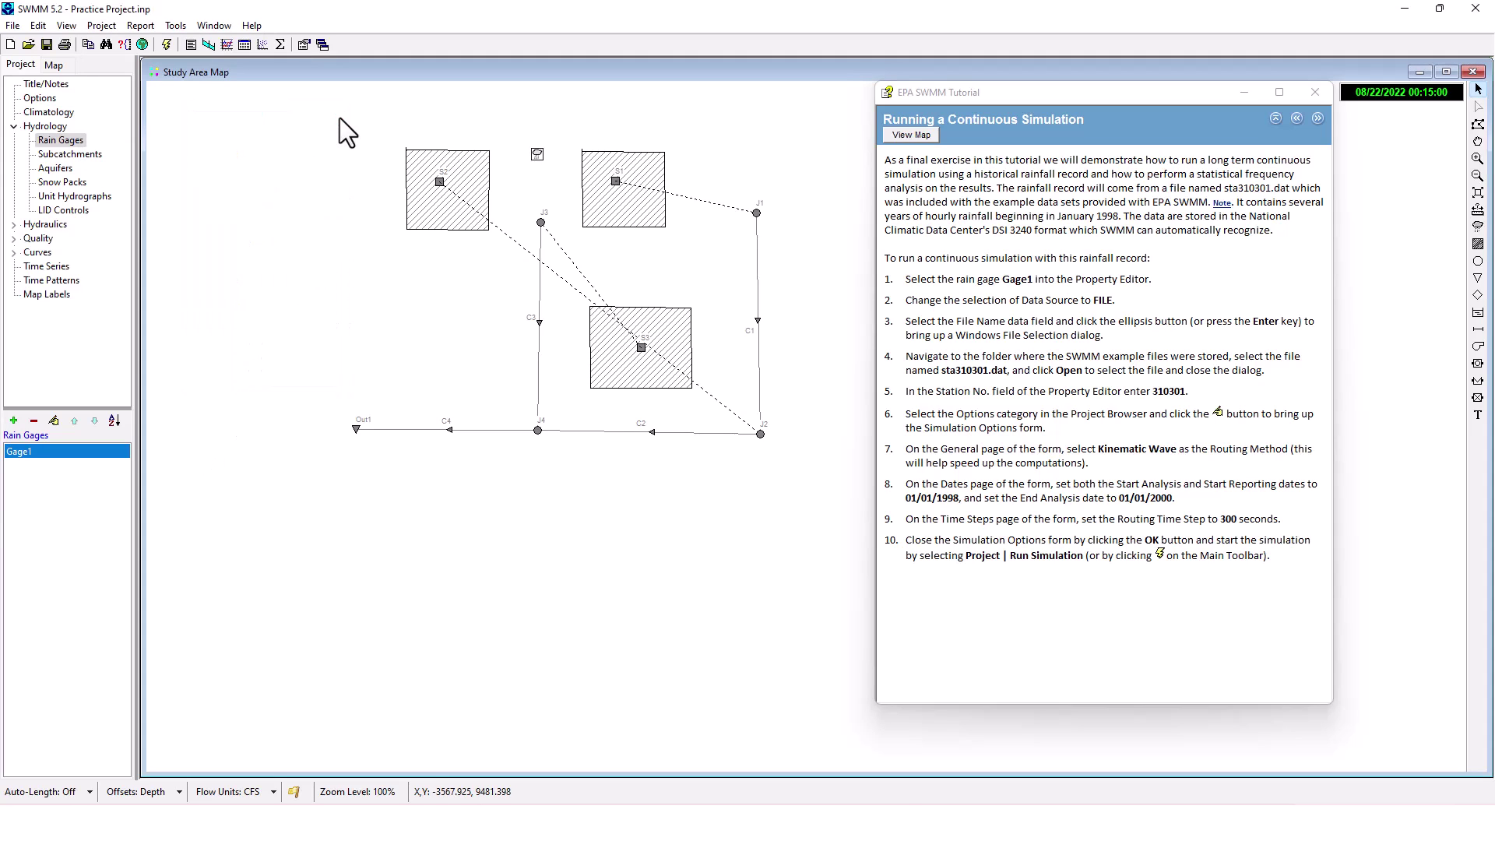
{"action": "left_click", "coordinate": [45, 99]}
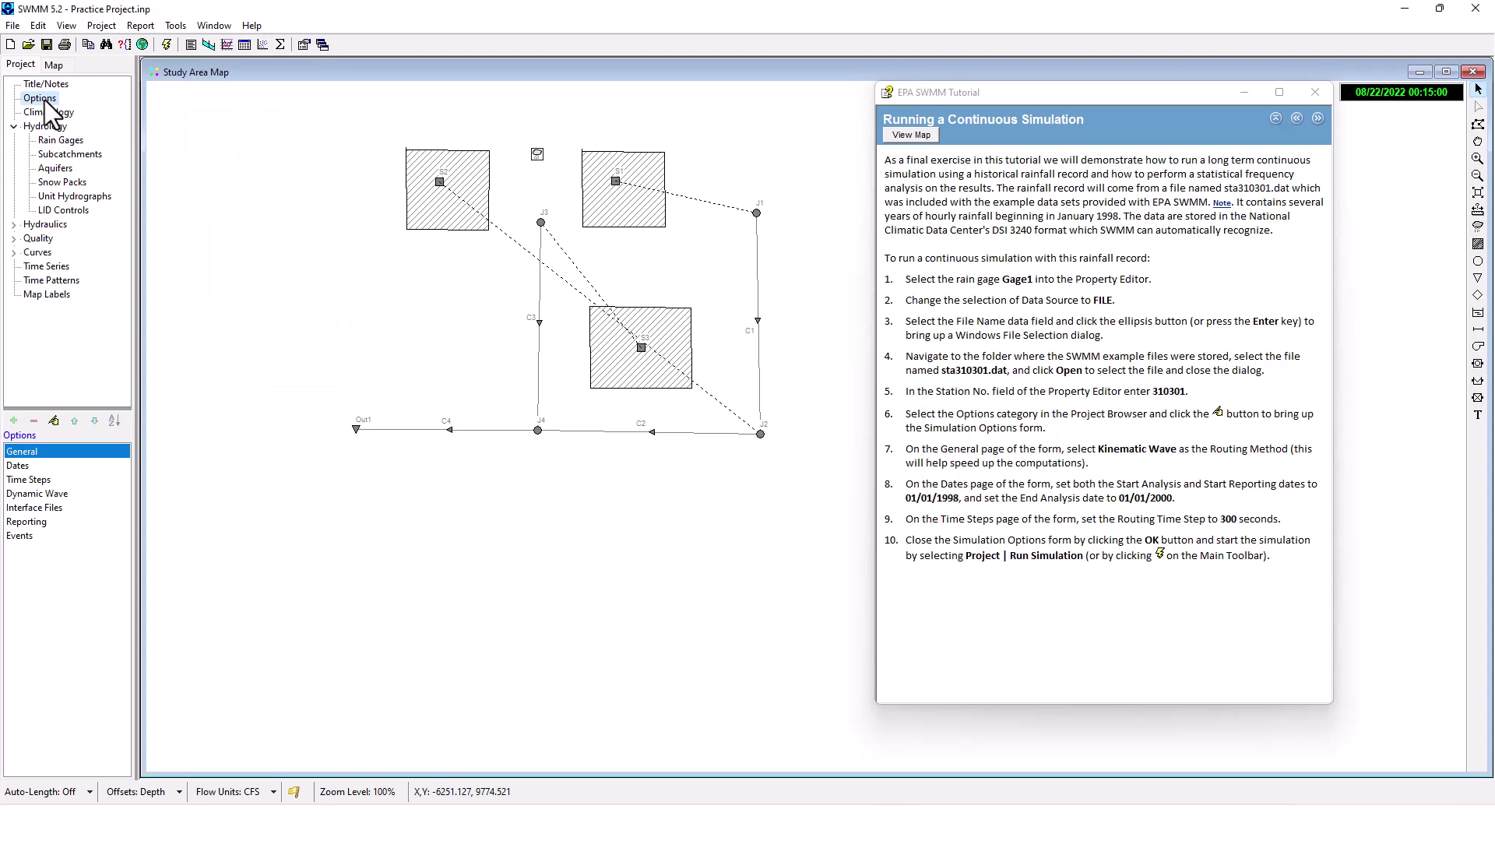
{"action": "left_click", "coordinate": [56, 423]}
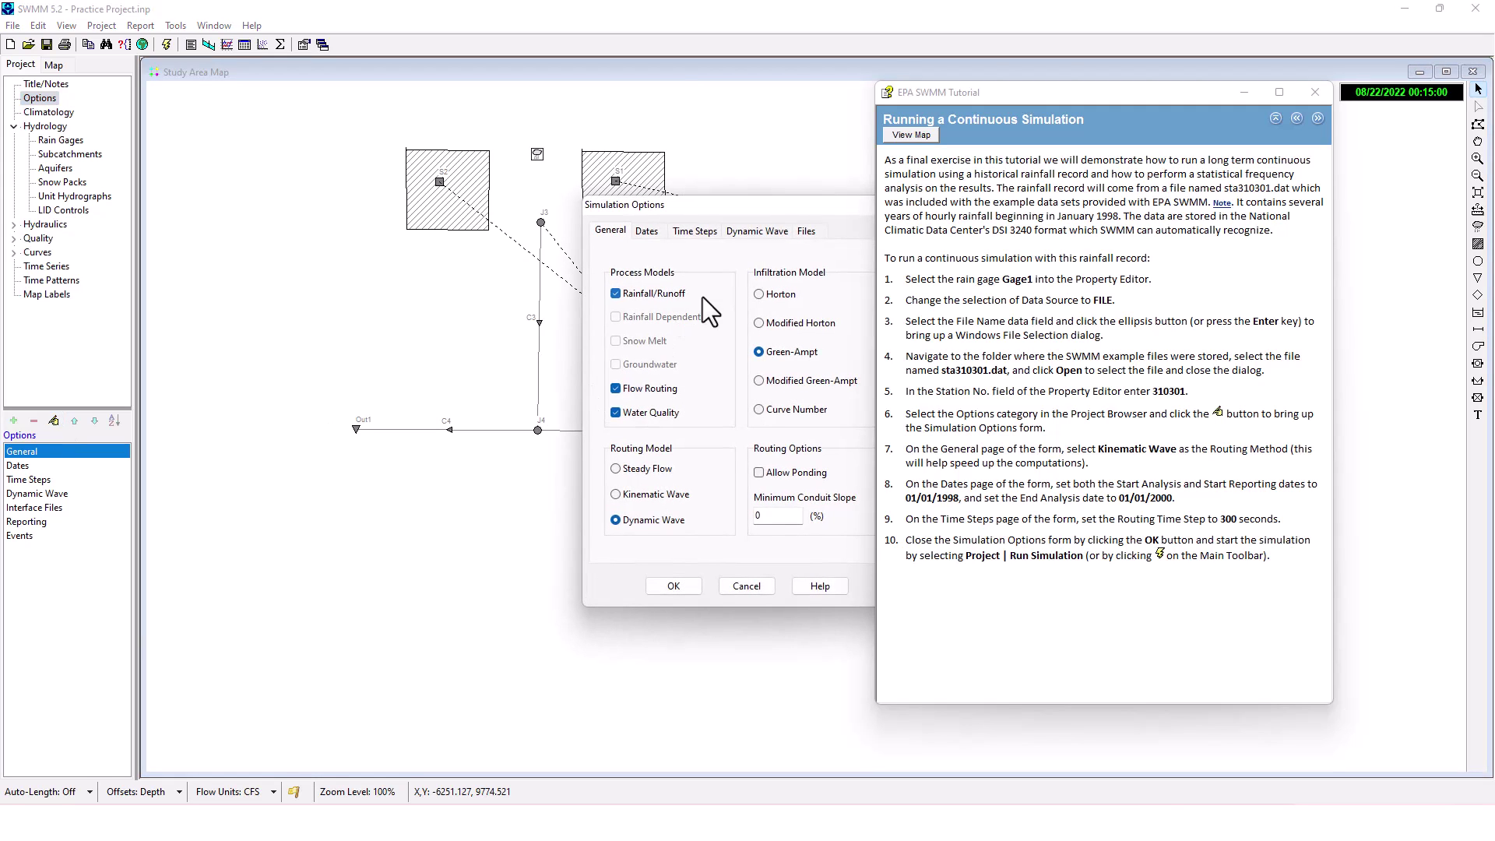
{"action": "left_click_drag", "start_coordinate": [742, 201], "coordinate": [647, 189]}
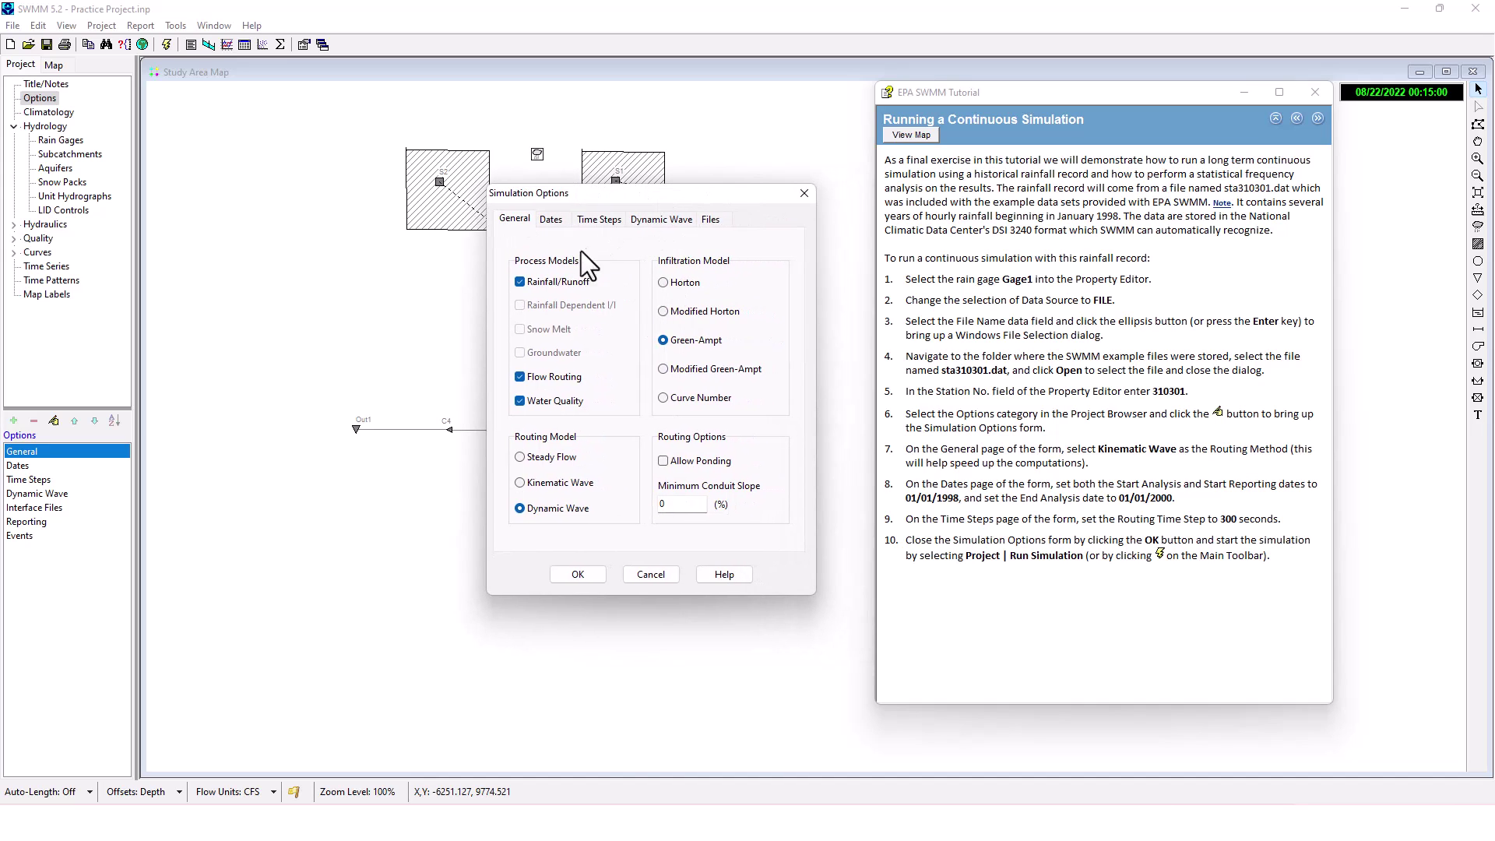
{"action": "left_click", "coordinate": [520, 483]}
Step: Review the Dates and Time Steps settings, selecting the reporting step seconds
{"action": "left_click", "coordinate": [598, 218]}
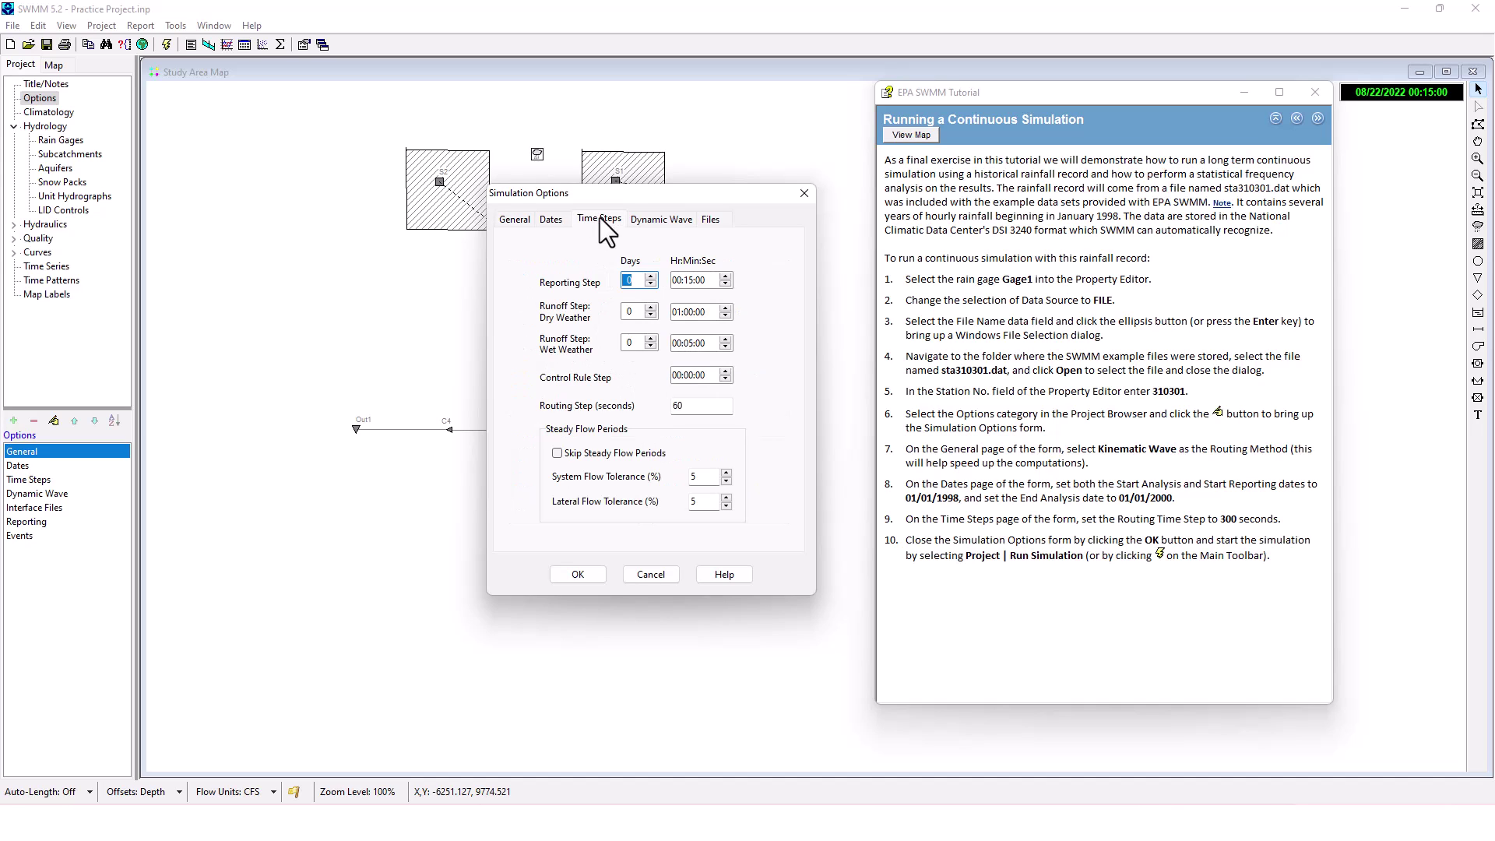
{"action": "left_click", "coordinate": [551, 218]}
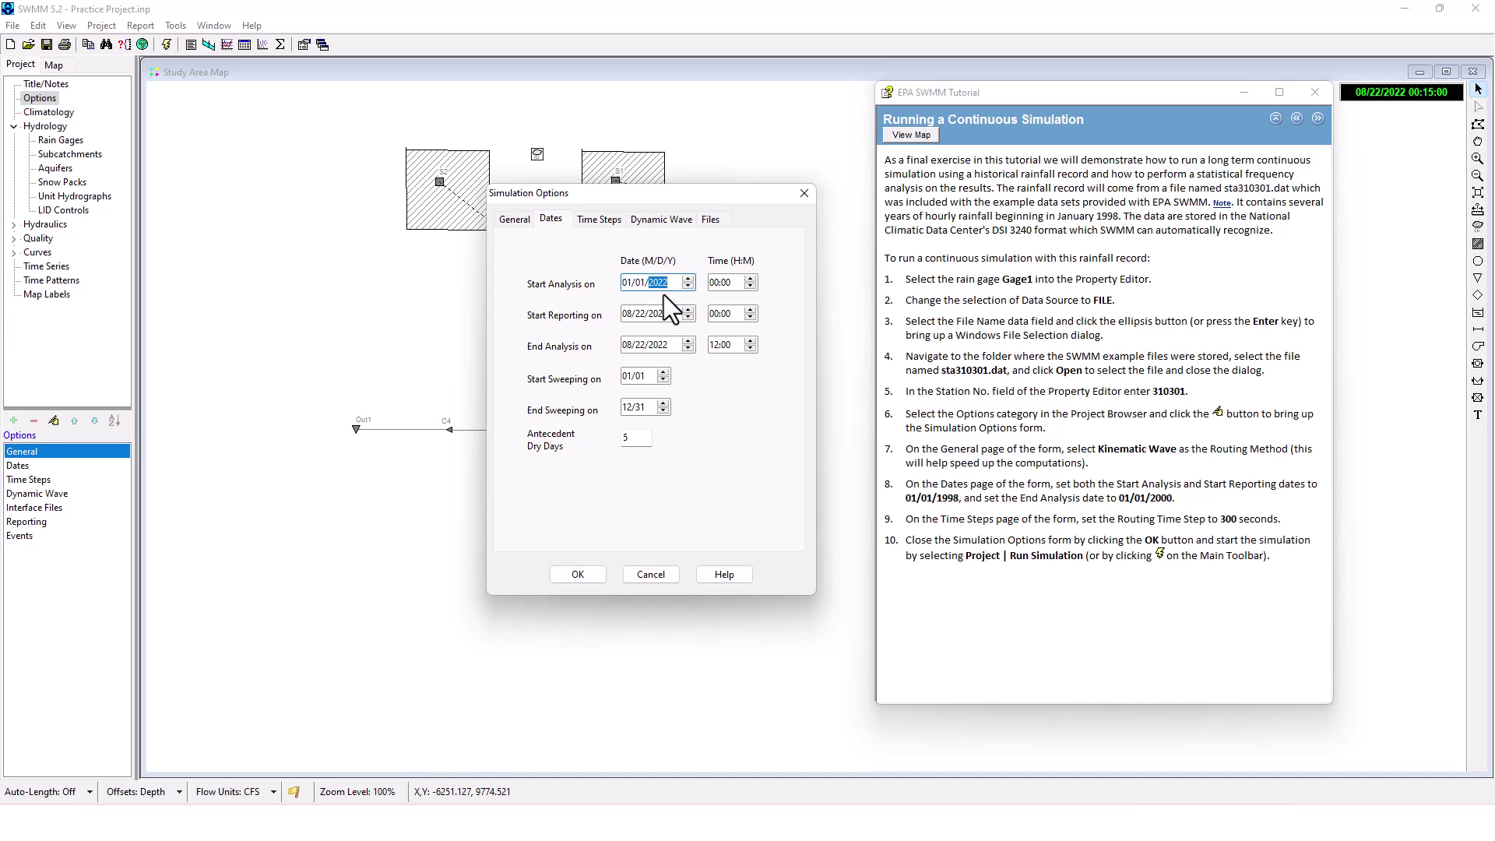
{"action": "left_click", "coordinate": [628, 315]}
{"action": "left_click", "coordinate": [600, 217]}
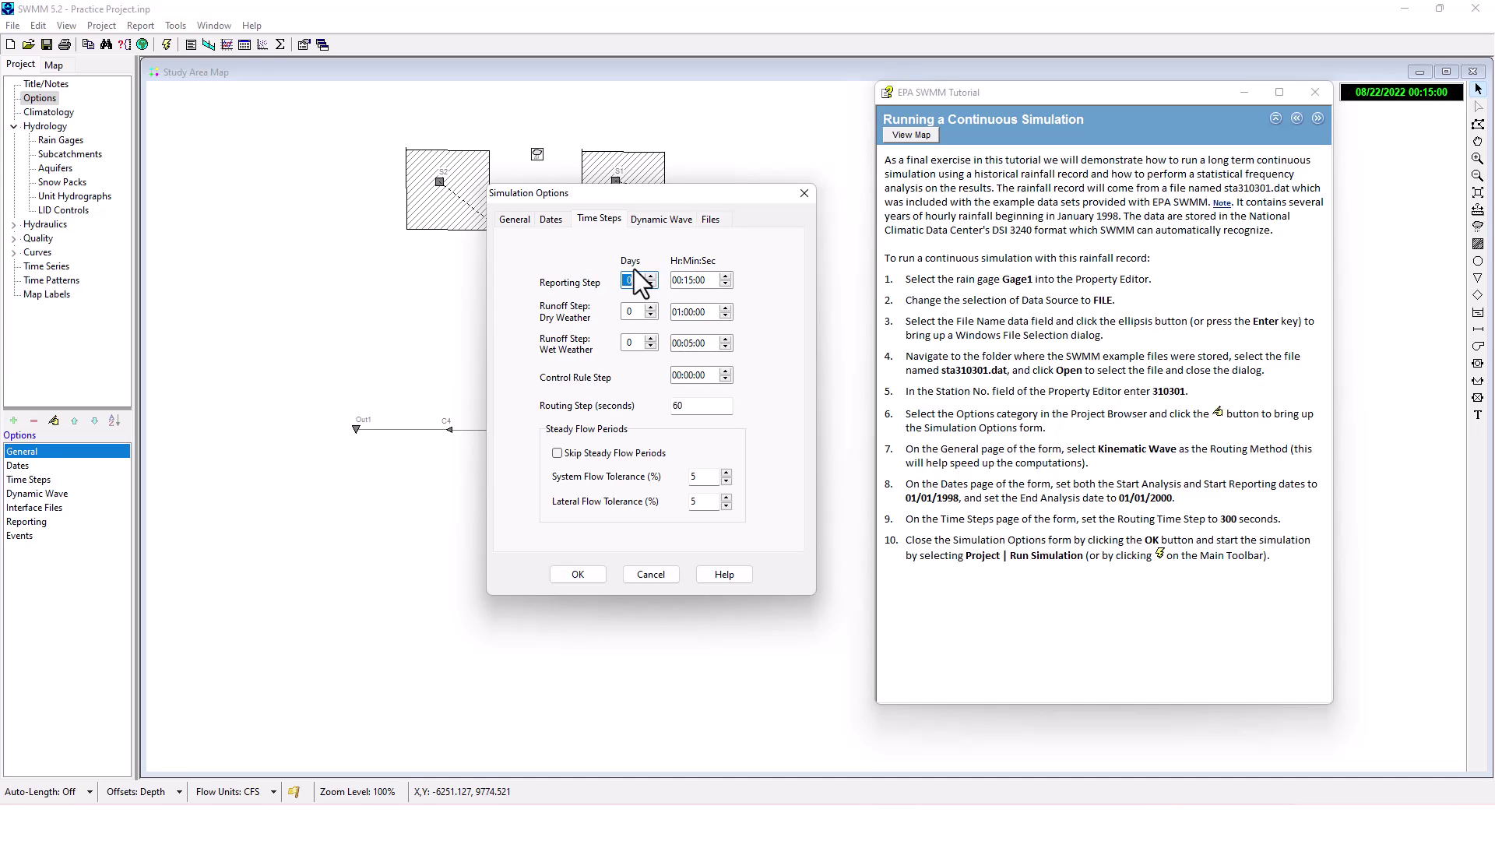
{"action": "double_click", "coordinate": [698, 281]}
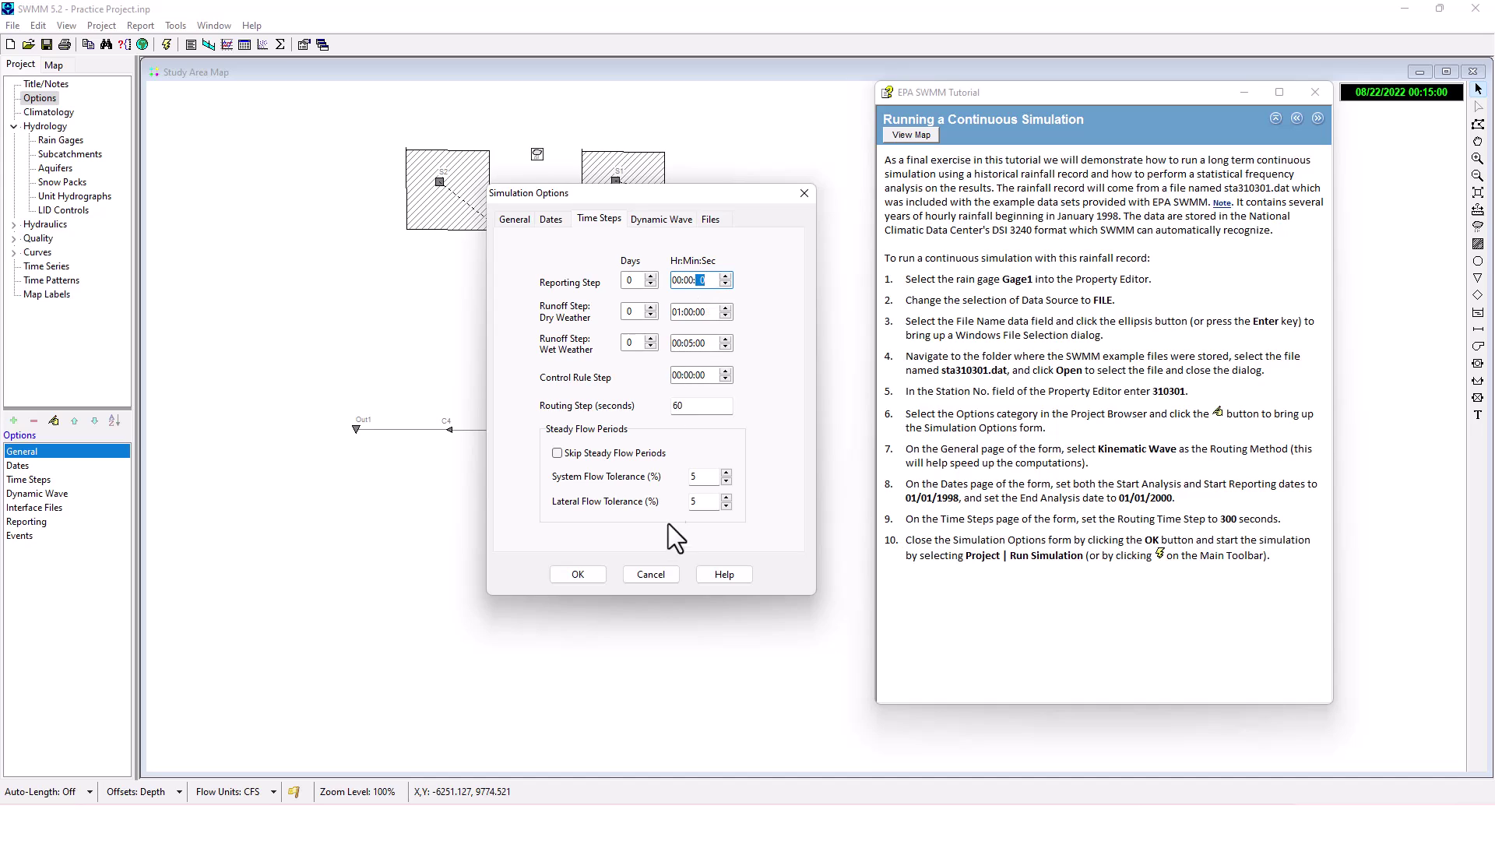
Step: Enter 300 as the Routing Step and close Simulation Options with OK
{"action": "left_click", "coordinate": [550, 219]}
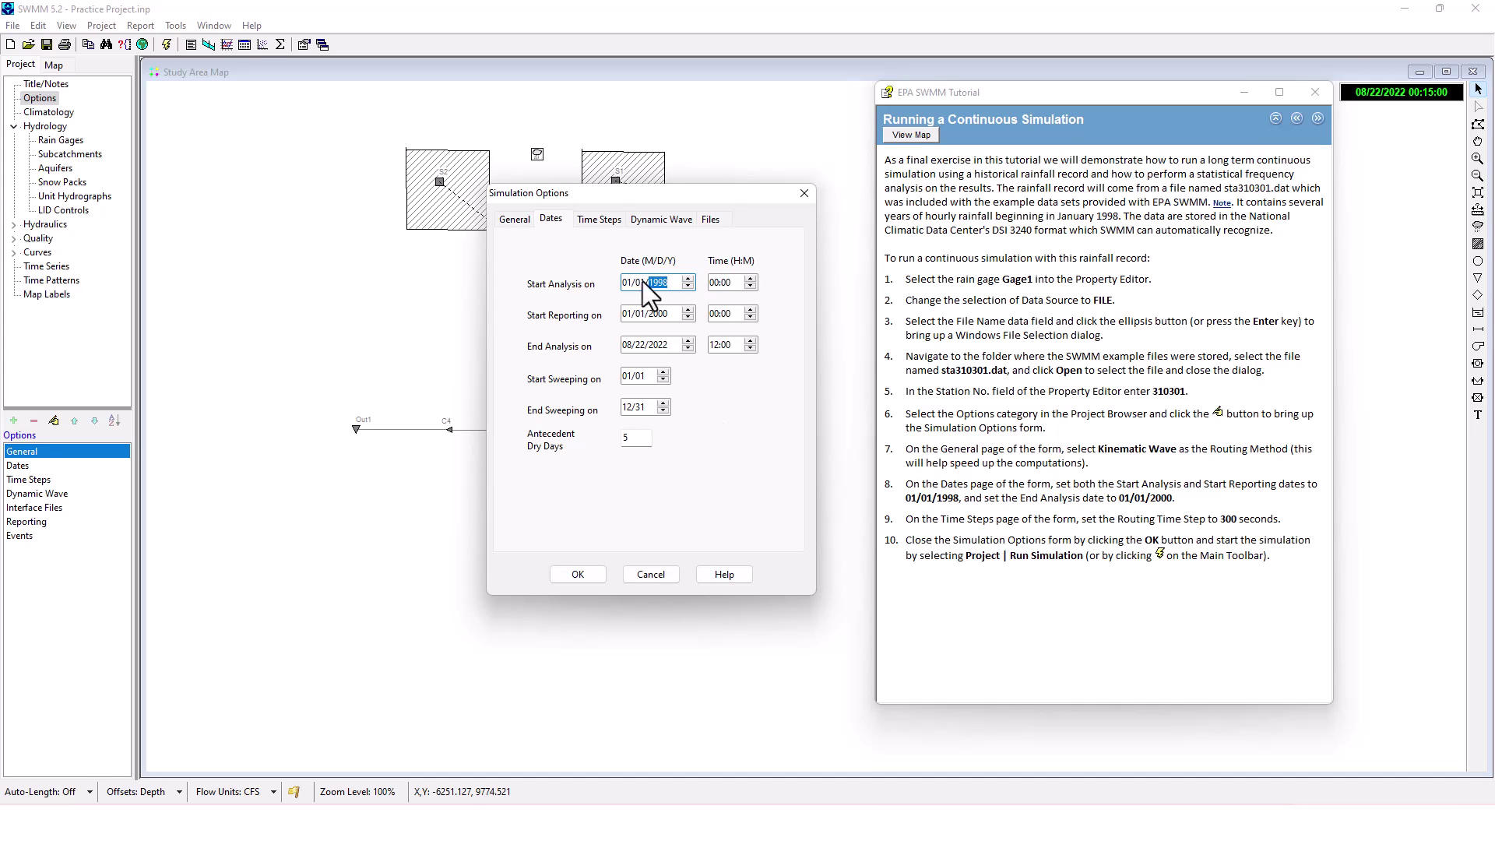
{"action": "left_click", "coordinate": [600, 219]}
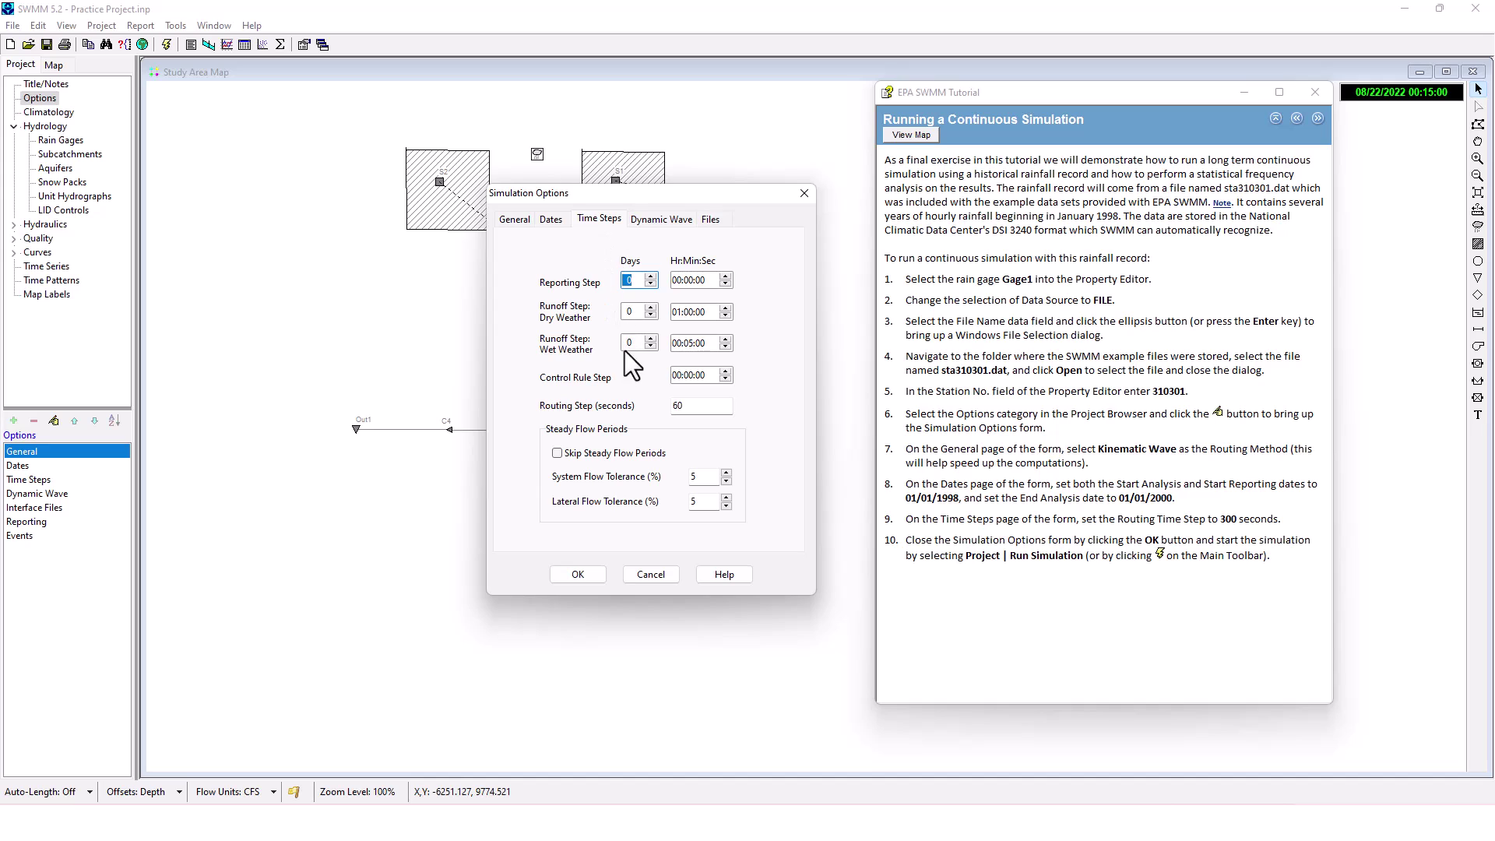
{"action": "double_click", "coordinate": [686, 405]}
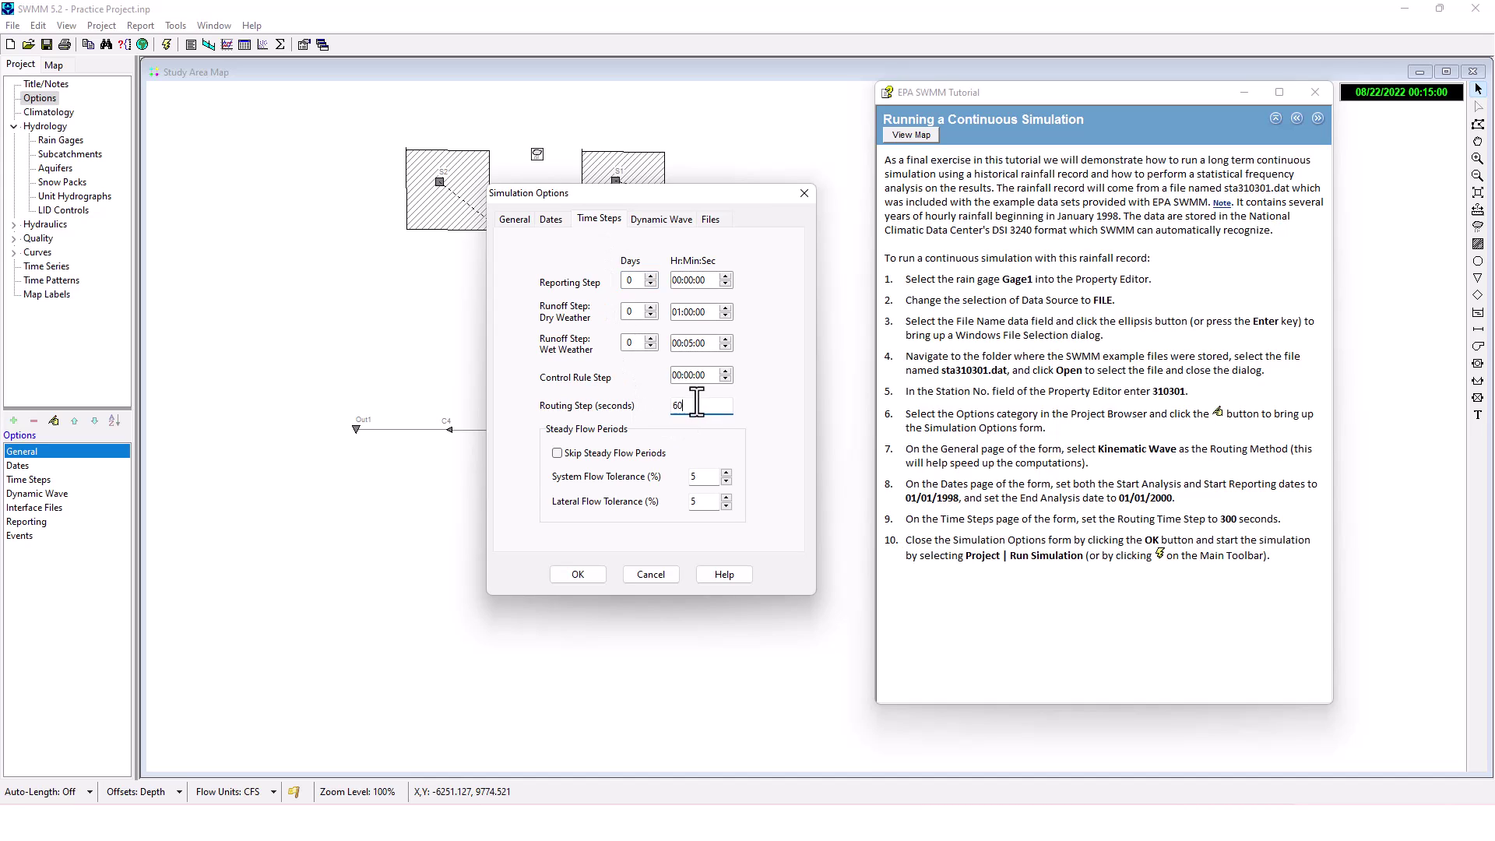
{"action": "type", "text": "300"}
{"action": "left_click", "coordinate": [650, 572]}
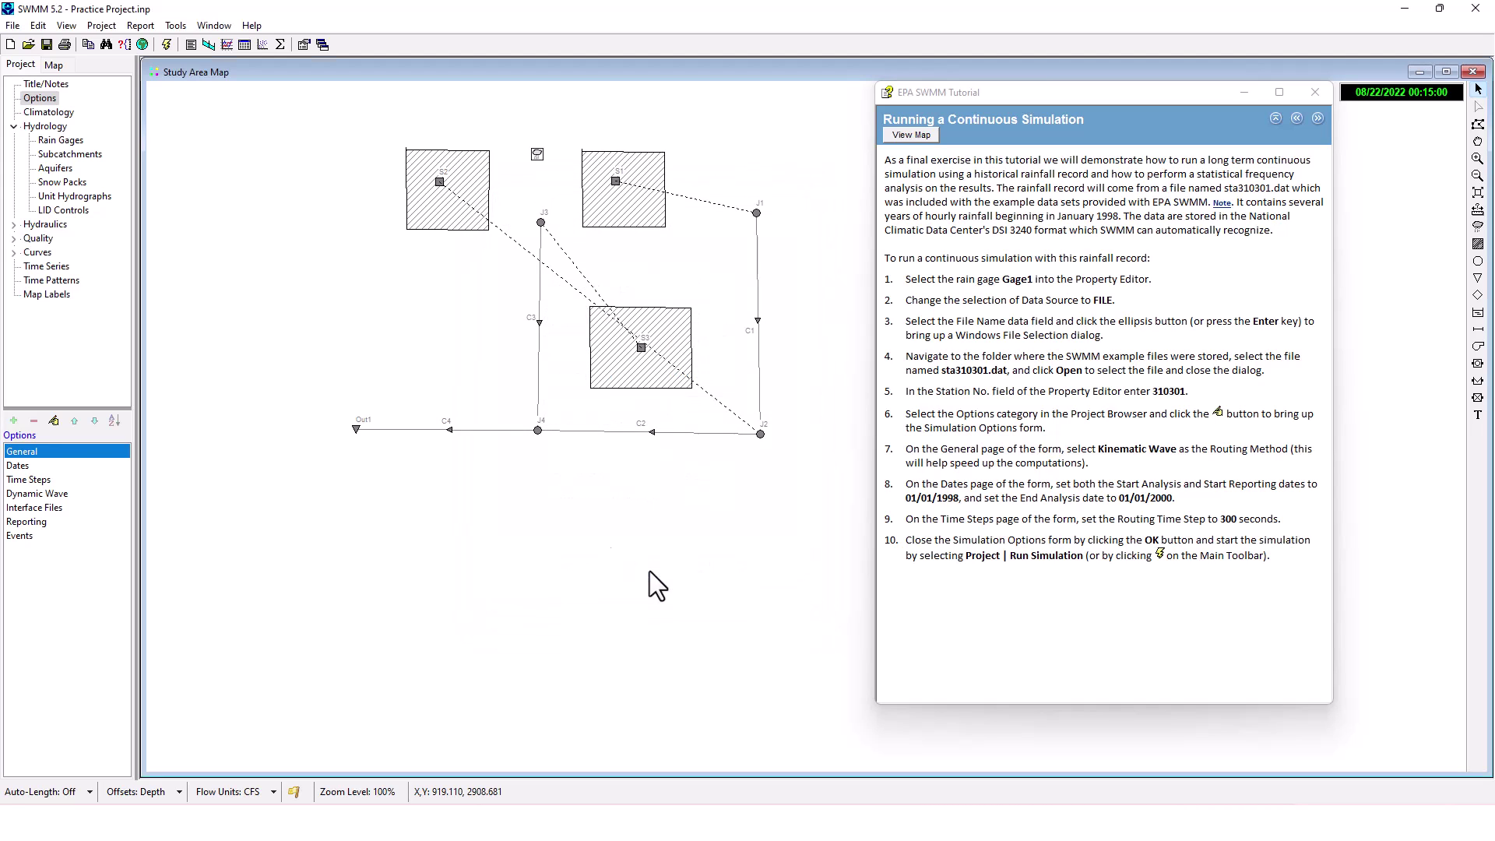
Step: In Simulation Options, set the Start Reporting year to 2000 and Routing Step to 300 seconds, then confirm
{"action": "left_click", "coordinate": [53, 420]}
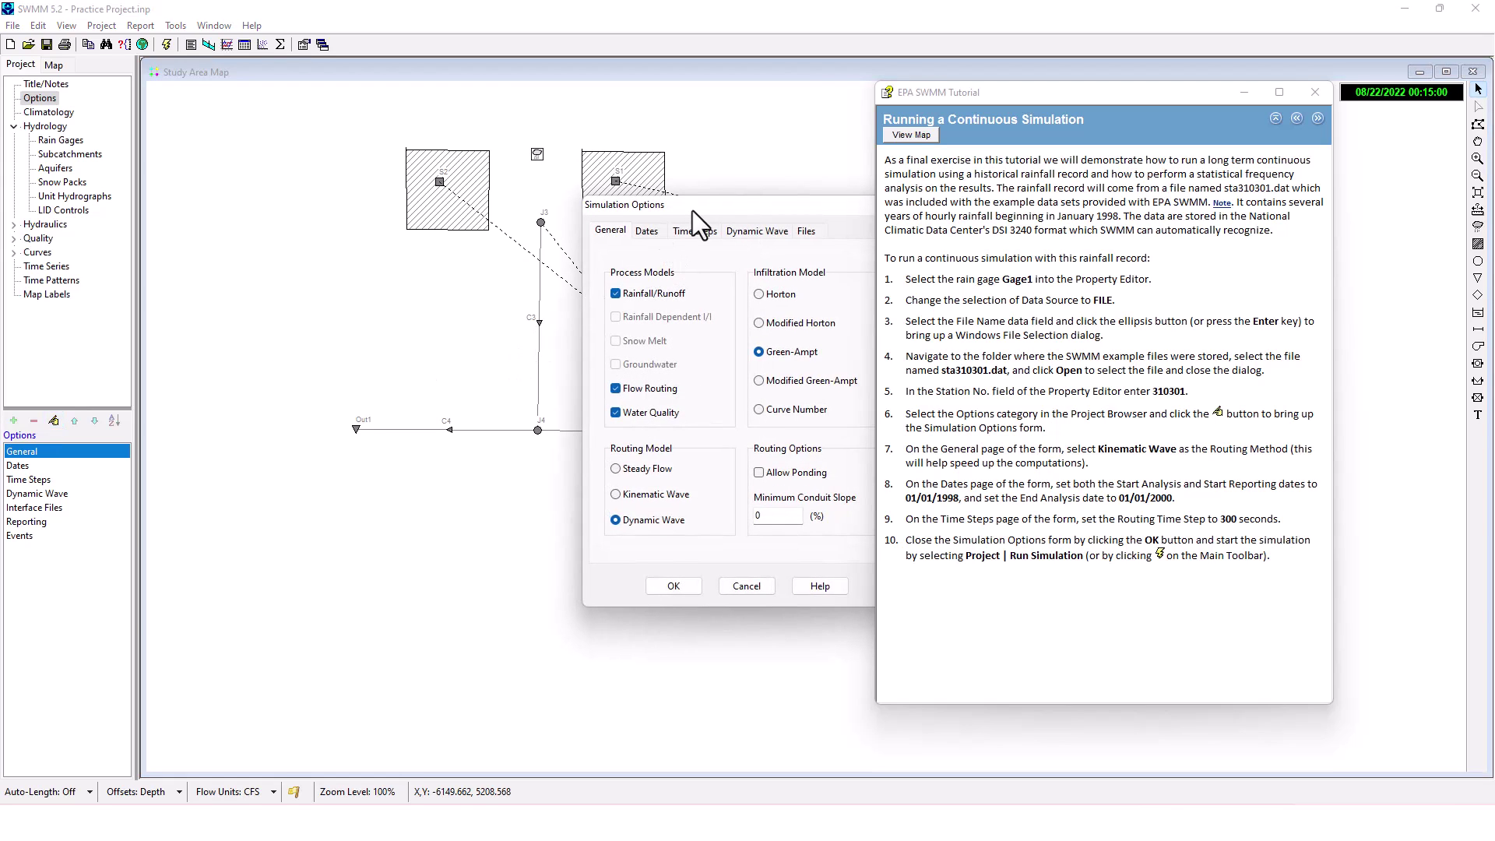
{"action": "left_click_drag", "start_coordinate": [693, 210], "coordinate": [592, 202]}
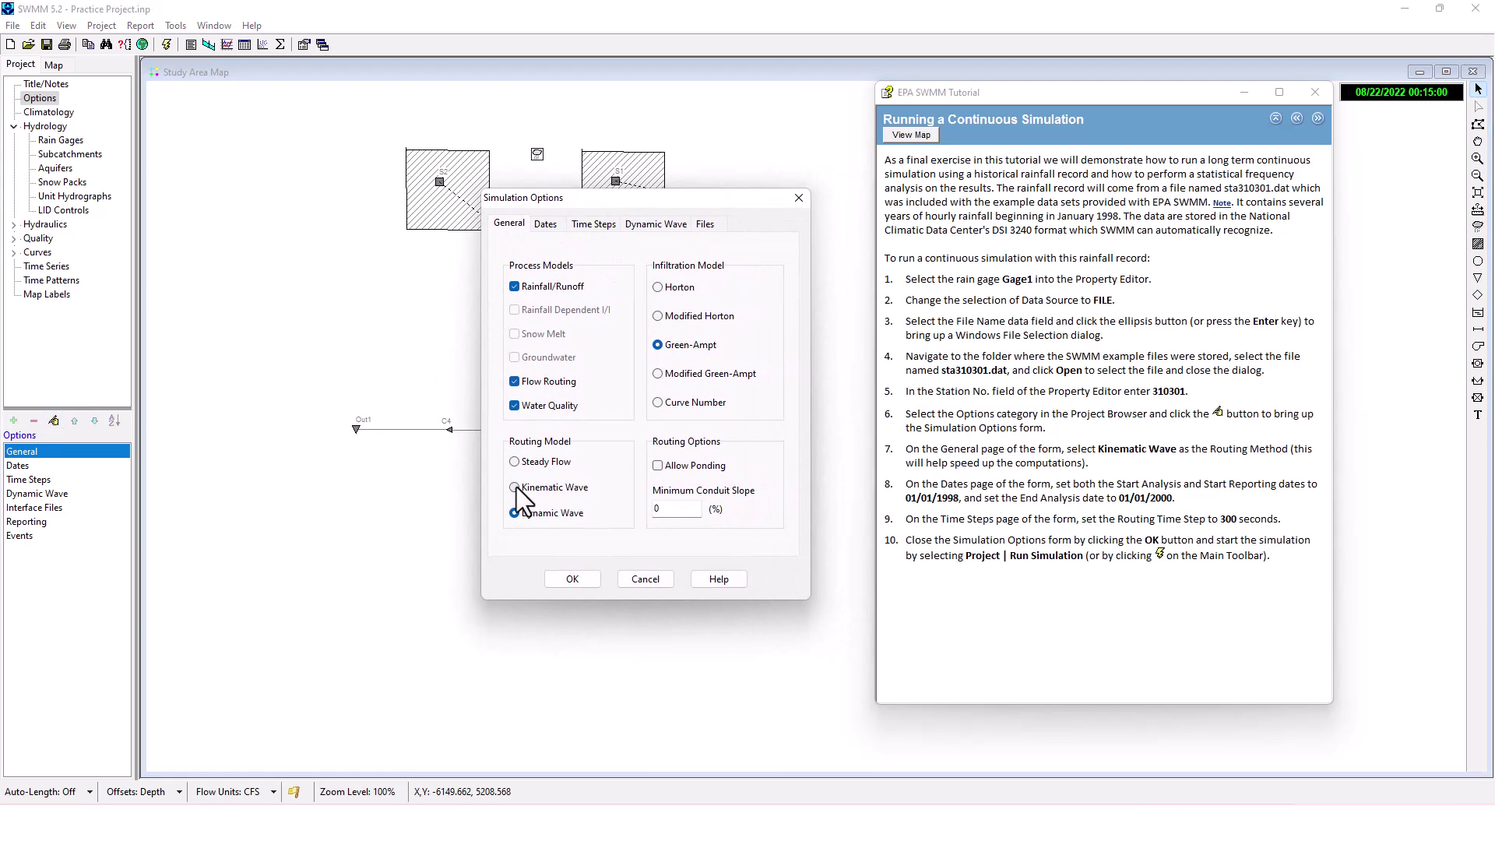
{"action": "left_click", "coordinate": [548, 225]}
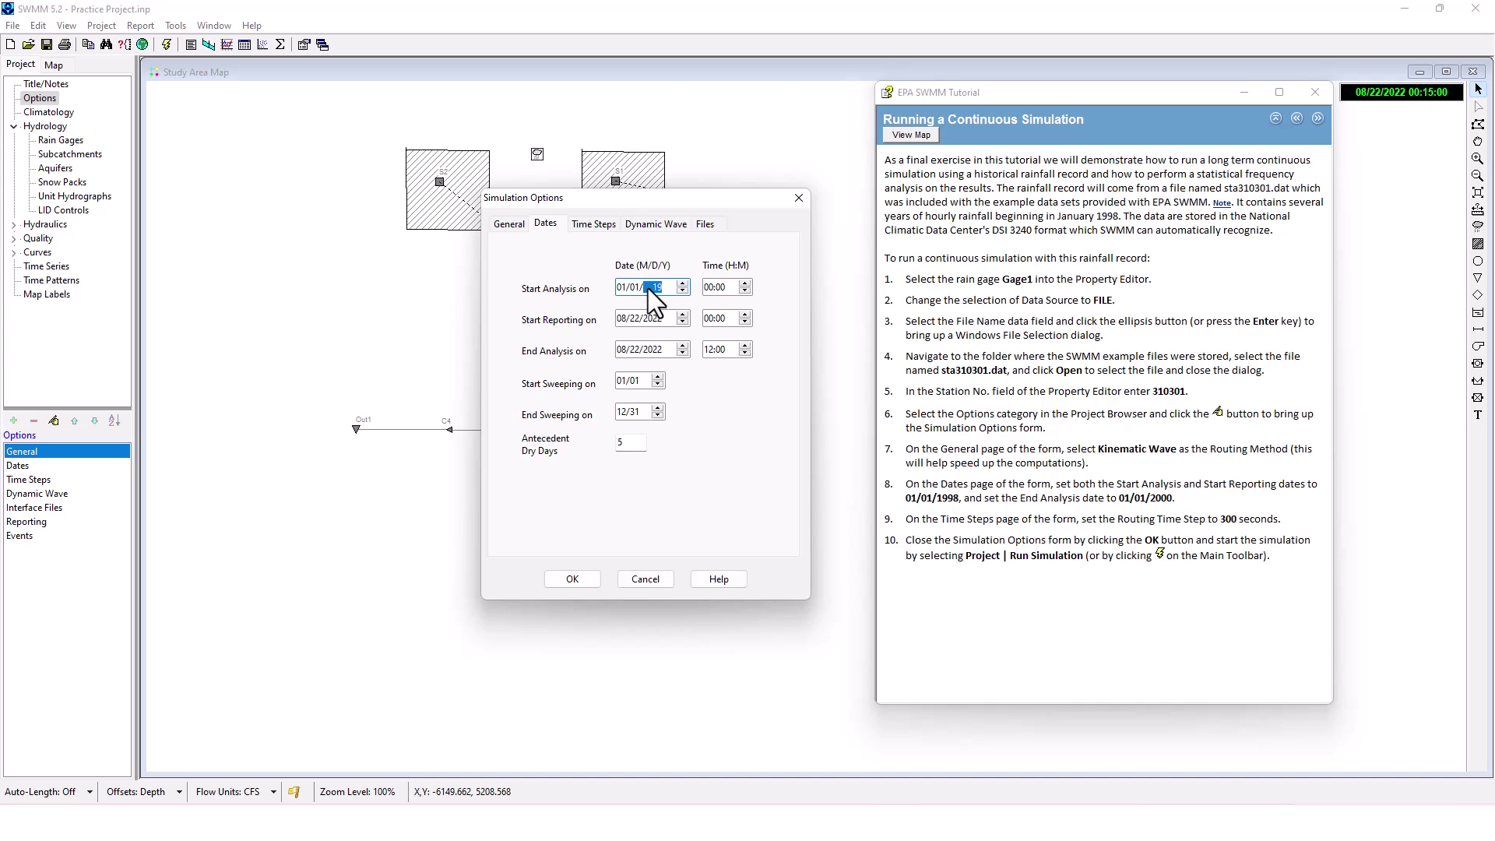
{"action": "left_click", "coordinate": [622, 324]}
{"action": "type", "text": "2000"}
{"action": "left_click", "coordinate": [593, 224]}
{"action": "double_click", "coordinate": [686, 411]}
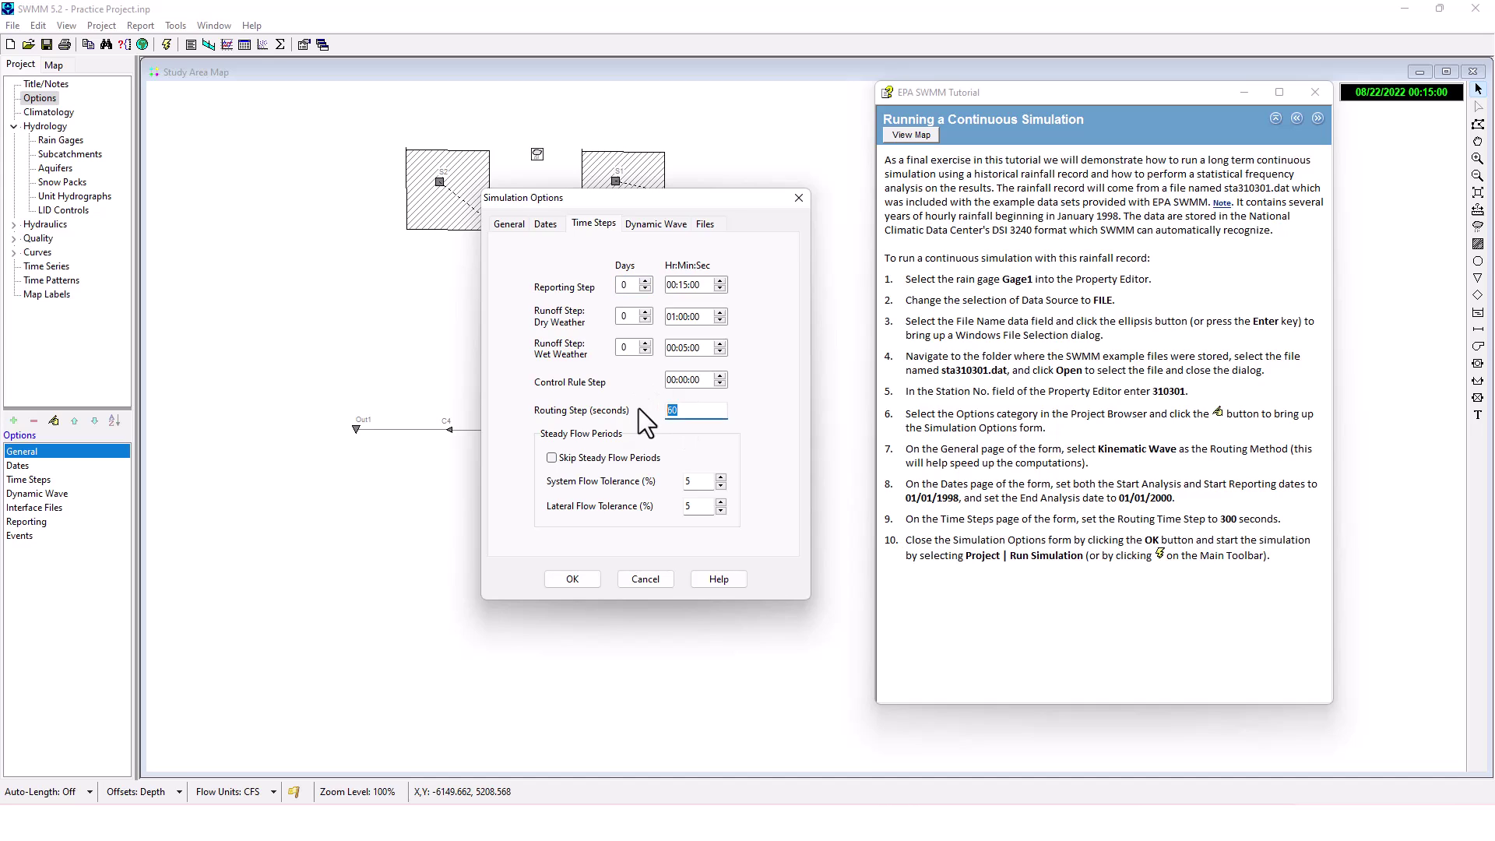
{"action": "type", "text": "300"}
{"action": "left_click", "coordinate": [581, 580]}
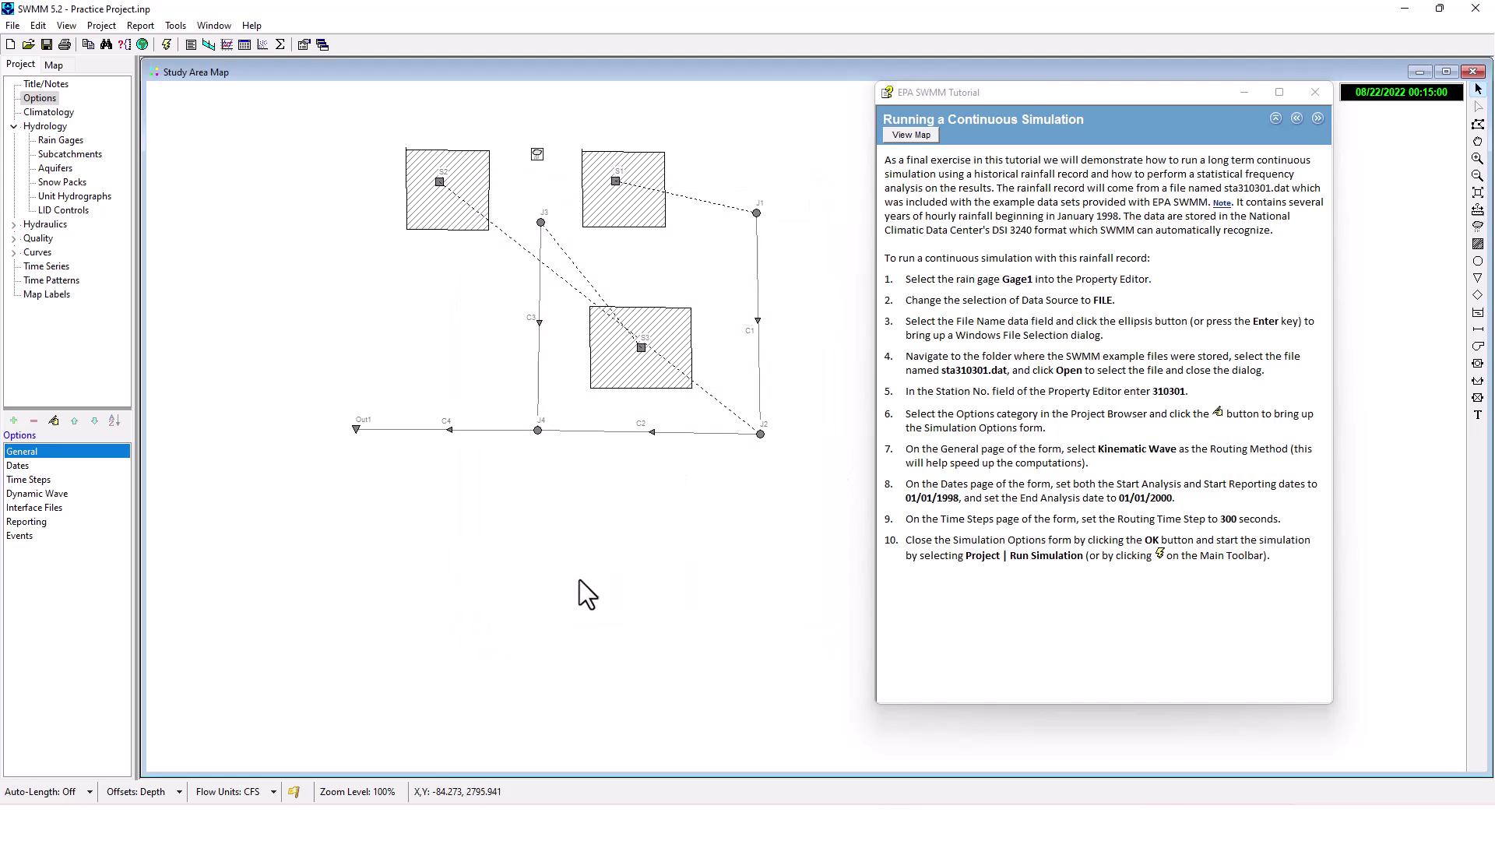
Step: Run the simulation and dismiss the Run Status report showing continuity errors of -0.05%, 0.27% and 0.17%
{"action": "left_click", "coordinate": [167, 44]}
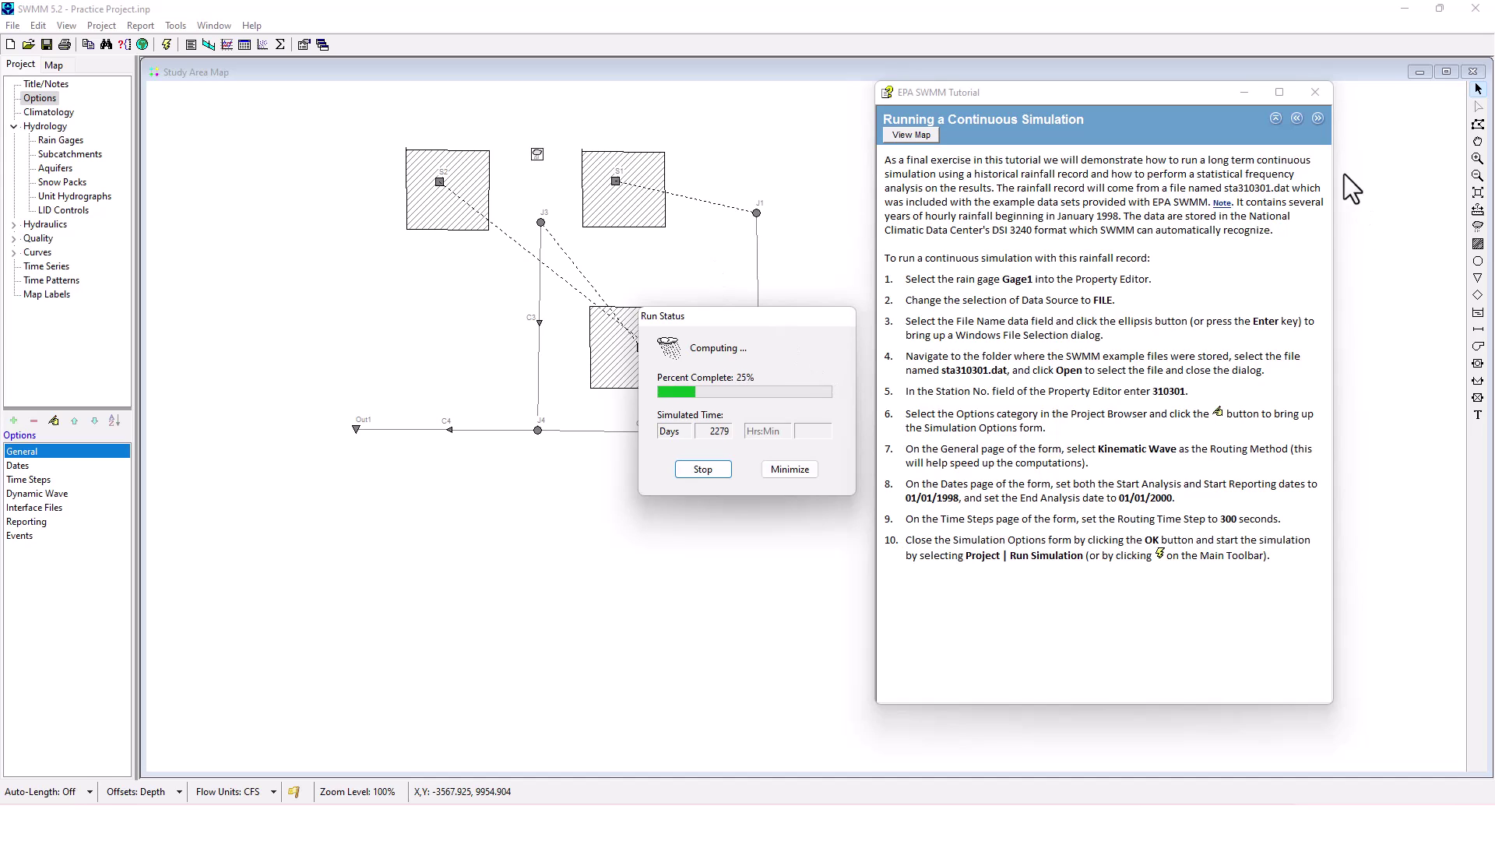
{"action": "left_click", "coordinate": [1316, 120]}
{"action": "left_click_drag", "start_coordinate": [1125, 95], "coordinate": [1212, 78]}
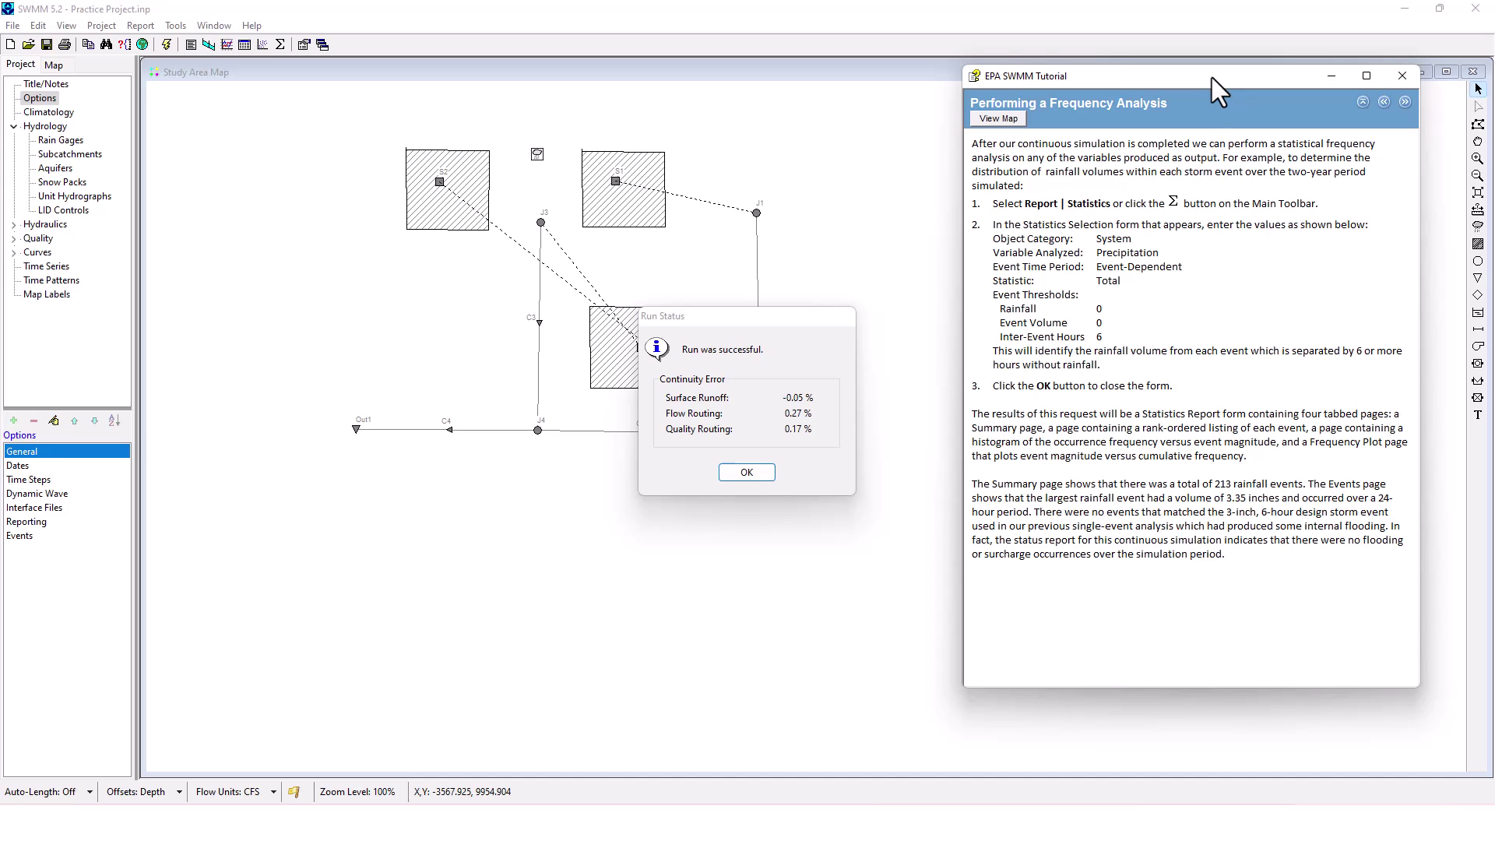
{"action": "left_click", "coordinate": [754, 477]}
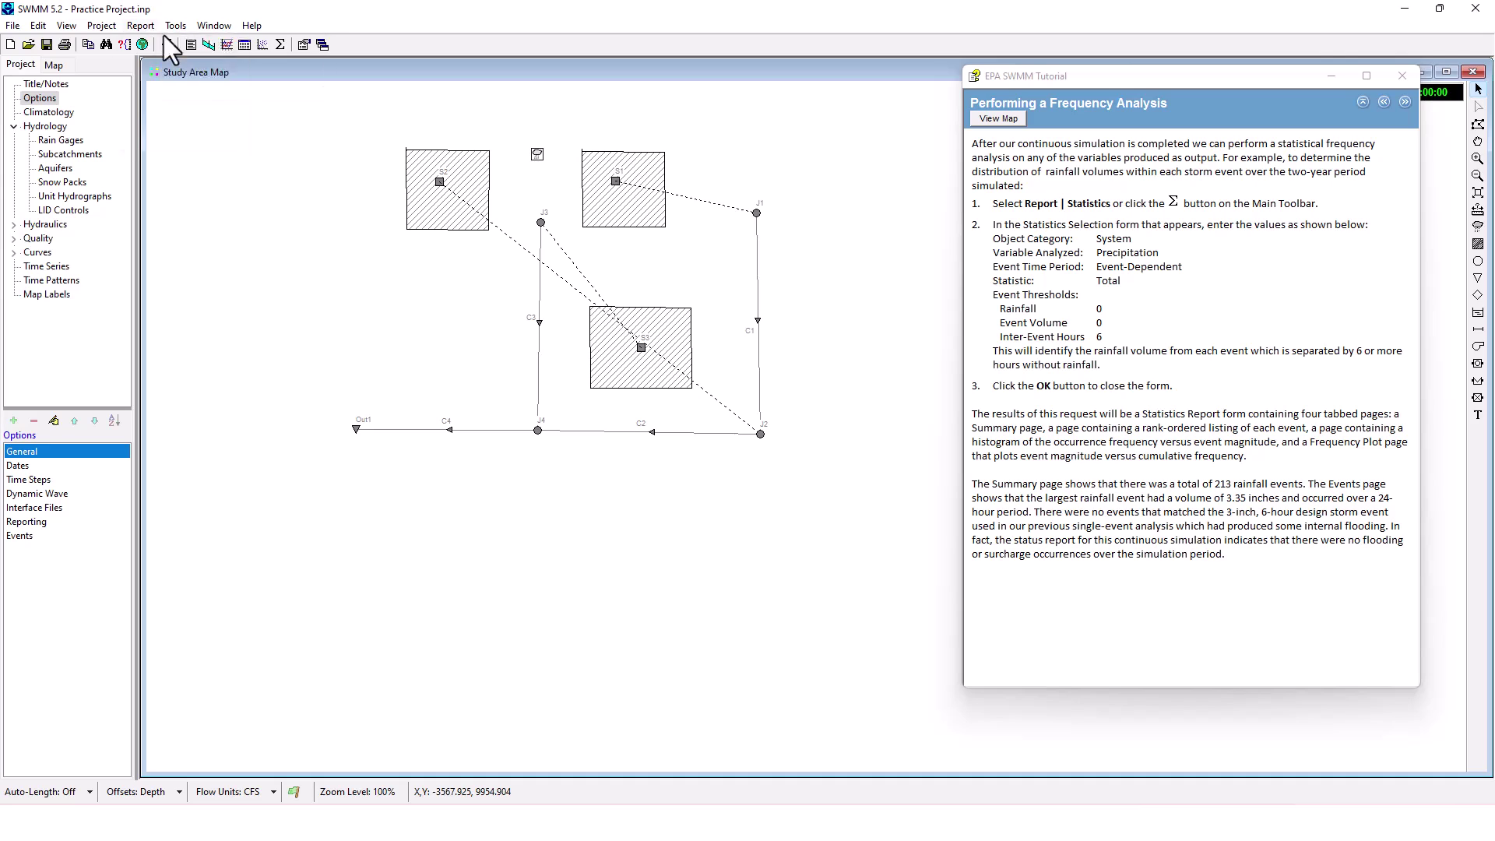
Step: Generate a Statistics report with category System, variable Precipitation and event statistic Total
{"action": "left_click", "coordinate": [141, 25]}
{"action": "left_click", "coordinate": [160, 115]}
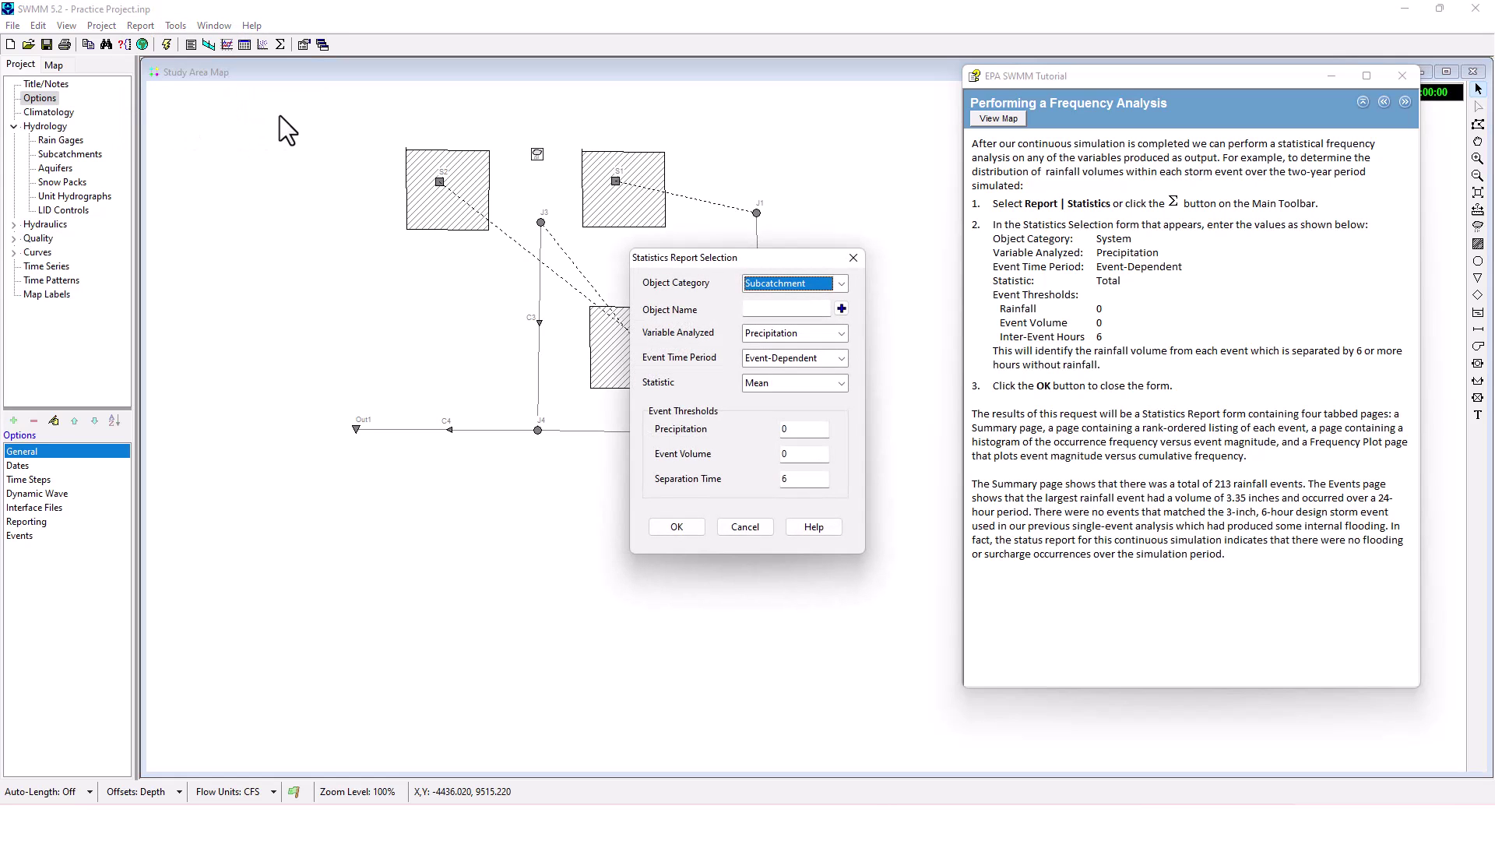
{"action": "left_click_drag", "start_coordinate": [769, 263], "coordinate": [720, 232]}
{"action": "left_click", "coordinate": [781, 262]}
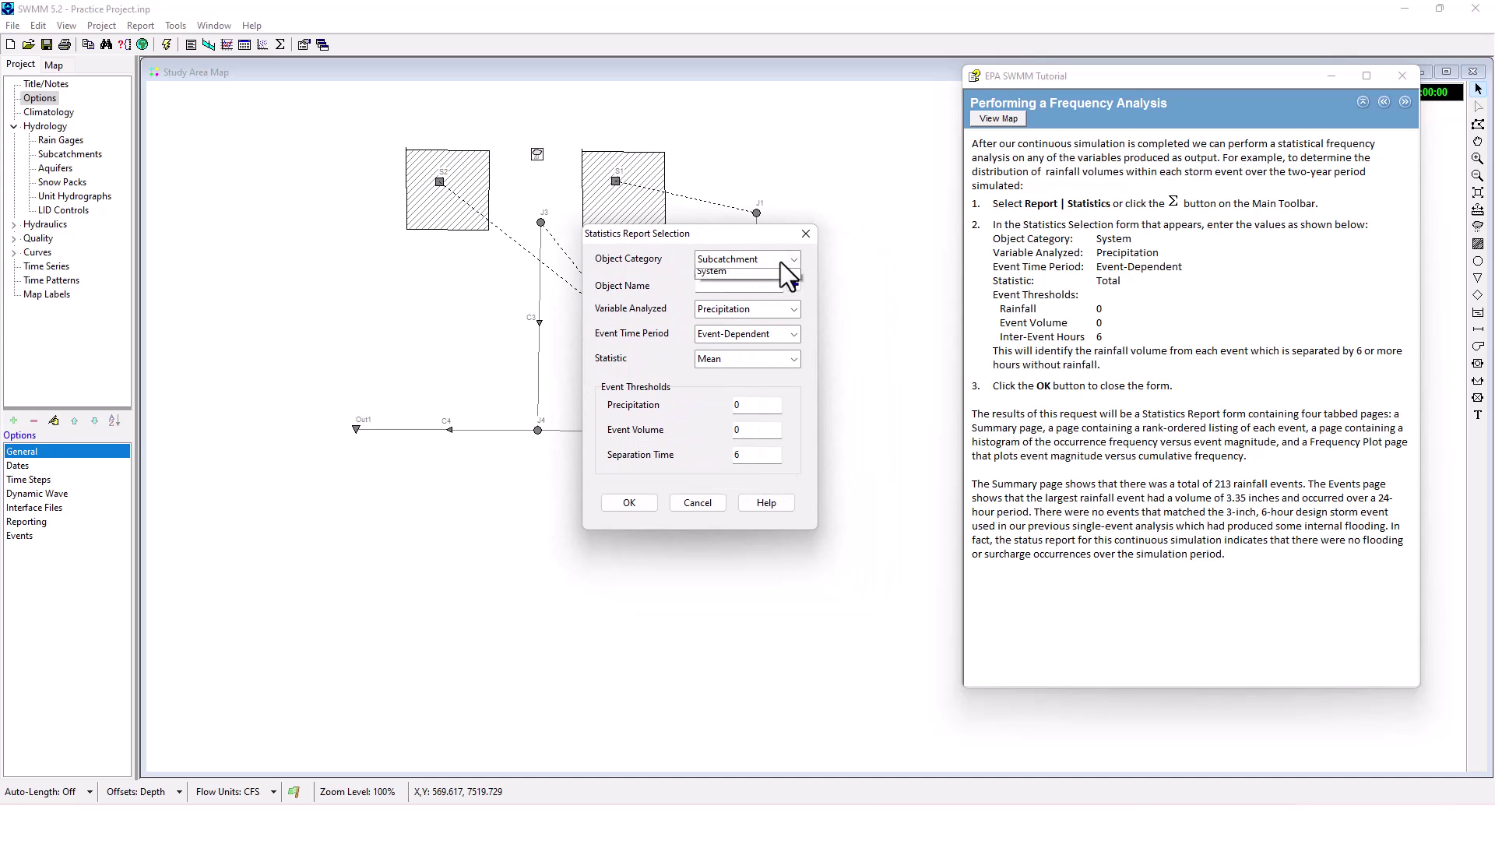
{"action": "left_click", "coordinate": [737, 317]}
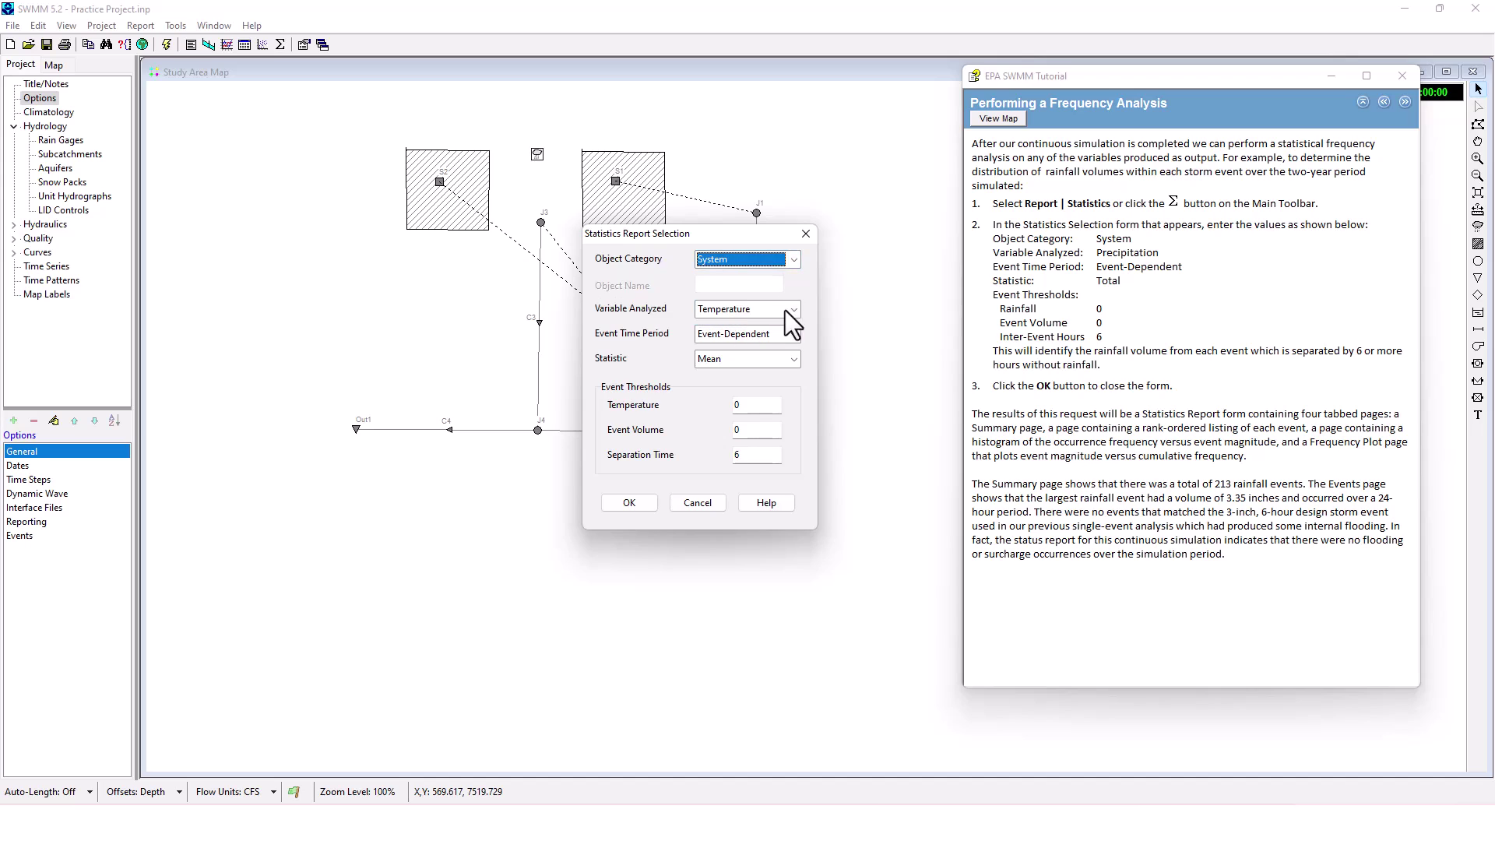
{"action": "left_click", "coordinate": [783, 310]}
{"action": "left_click", "coordinate": [754, 343]}
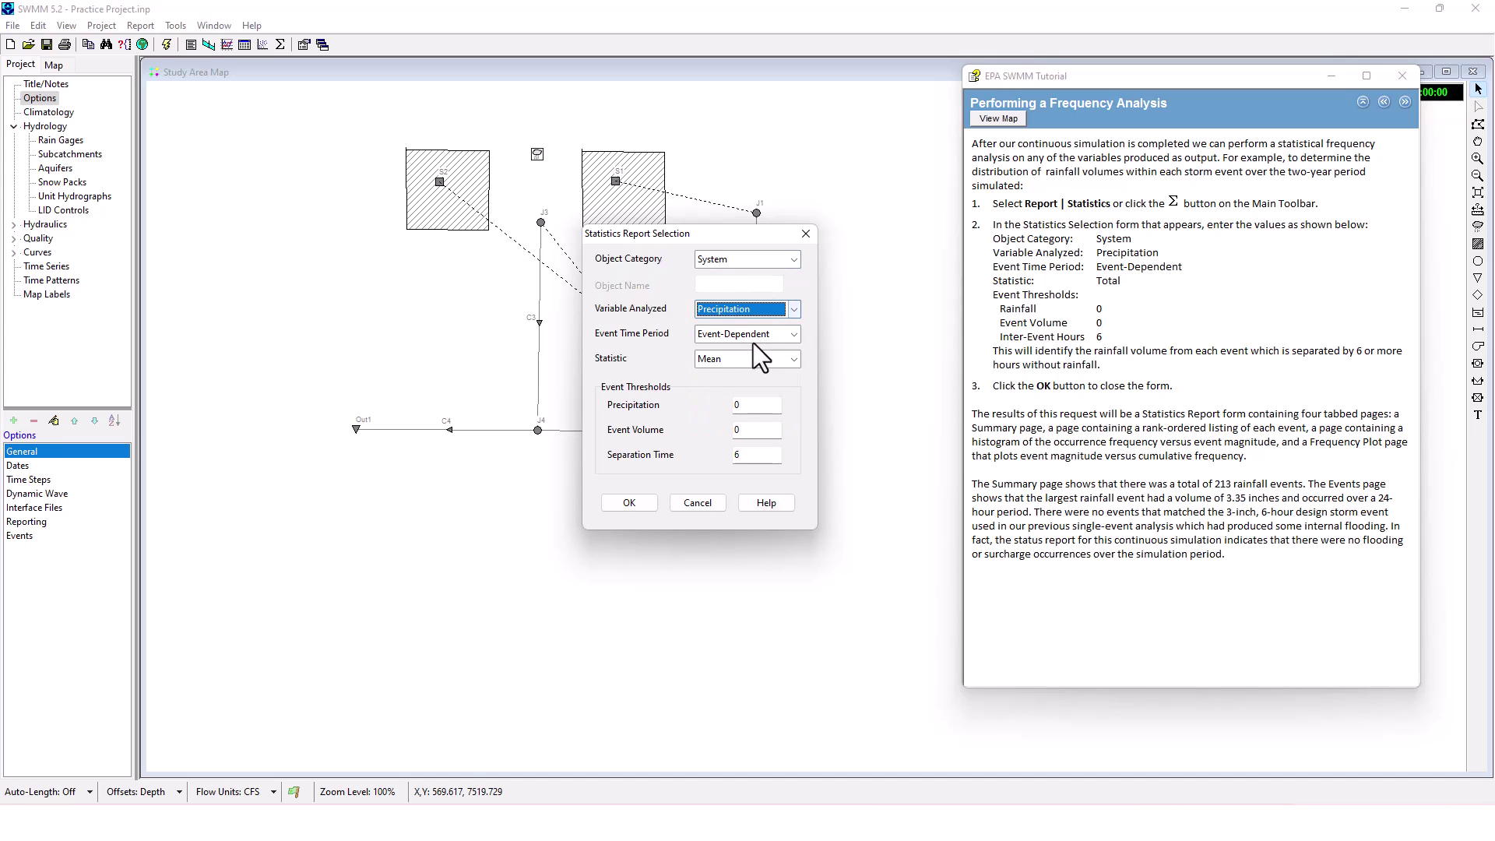
{"action": "left_click", "coordinate": [791, 359]}
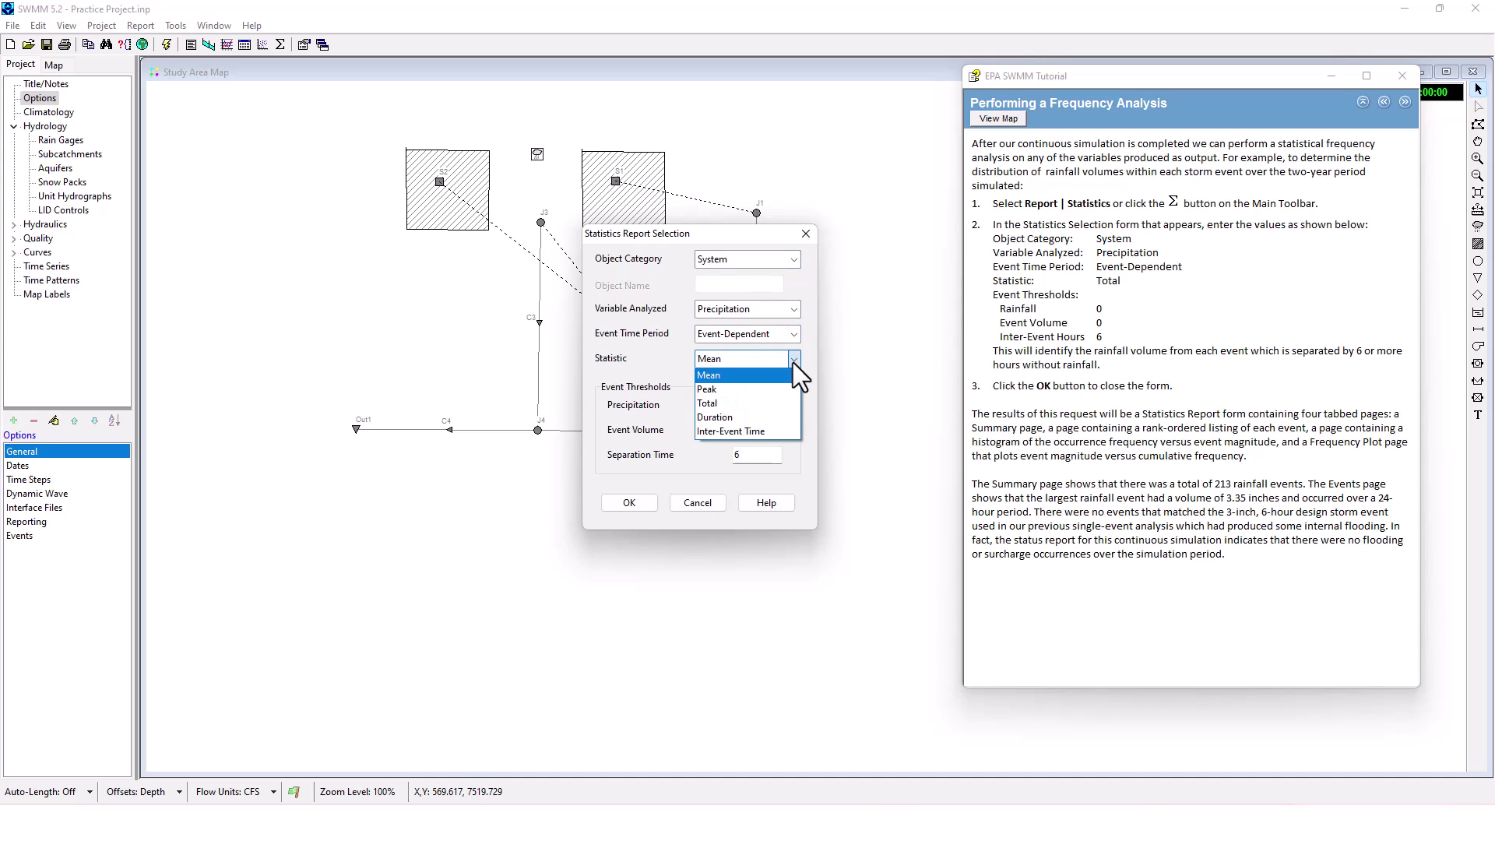
{"action": "left_click", "coordinate": [749, 404]}
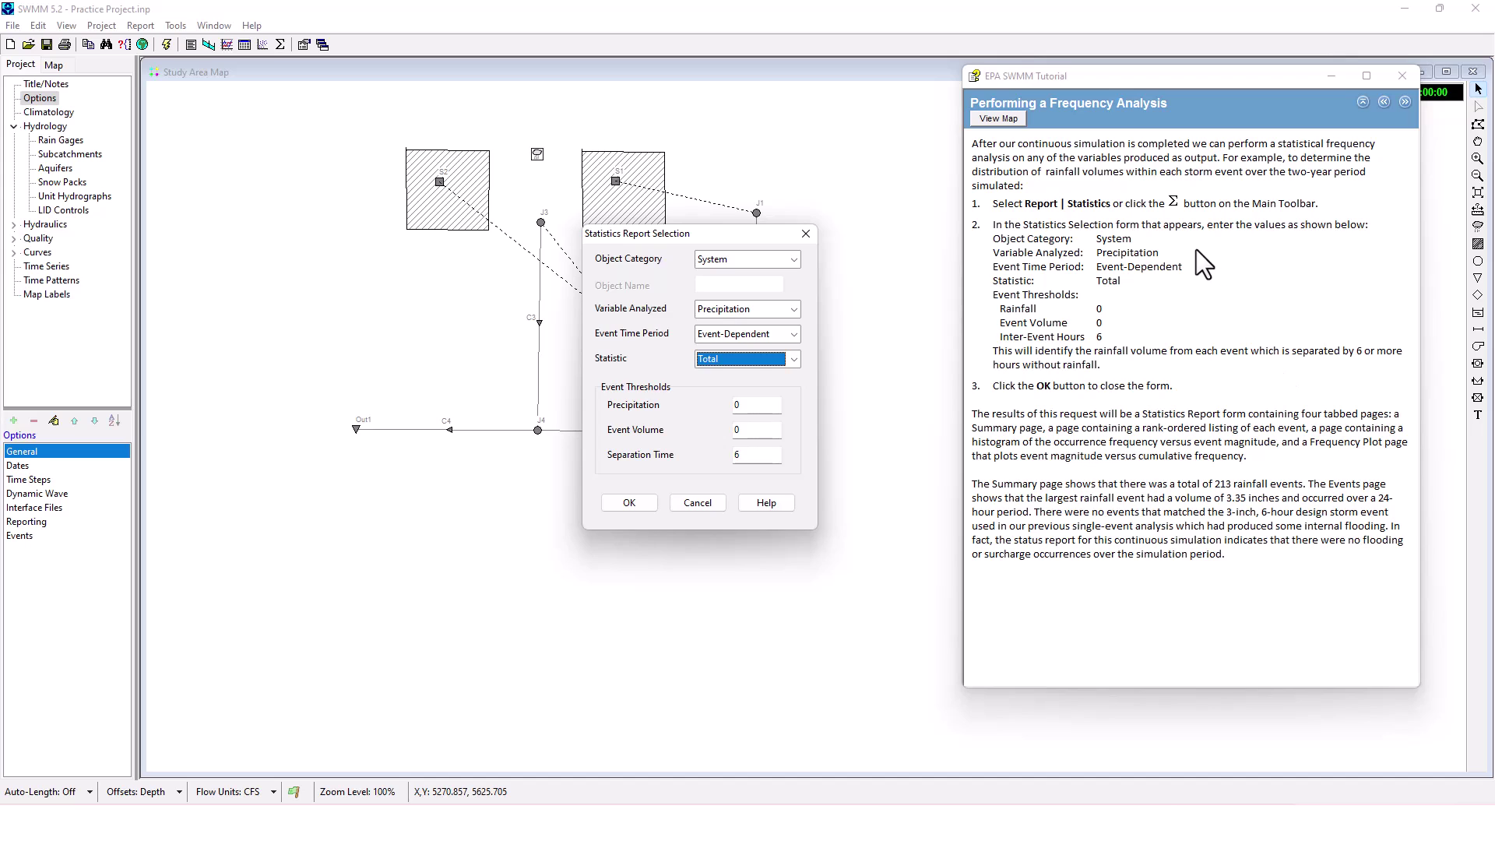
{"action": "left_click", "coordinate": [628, 503]}
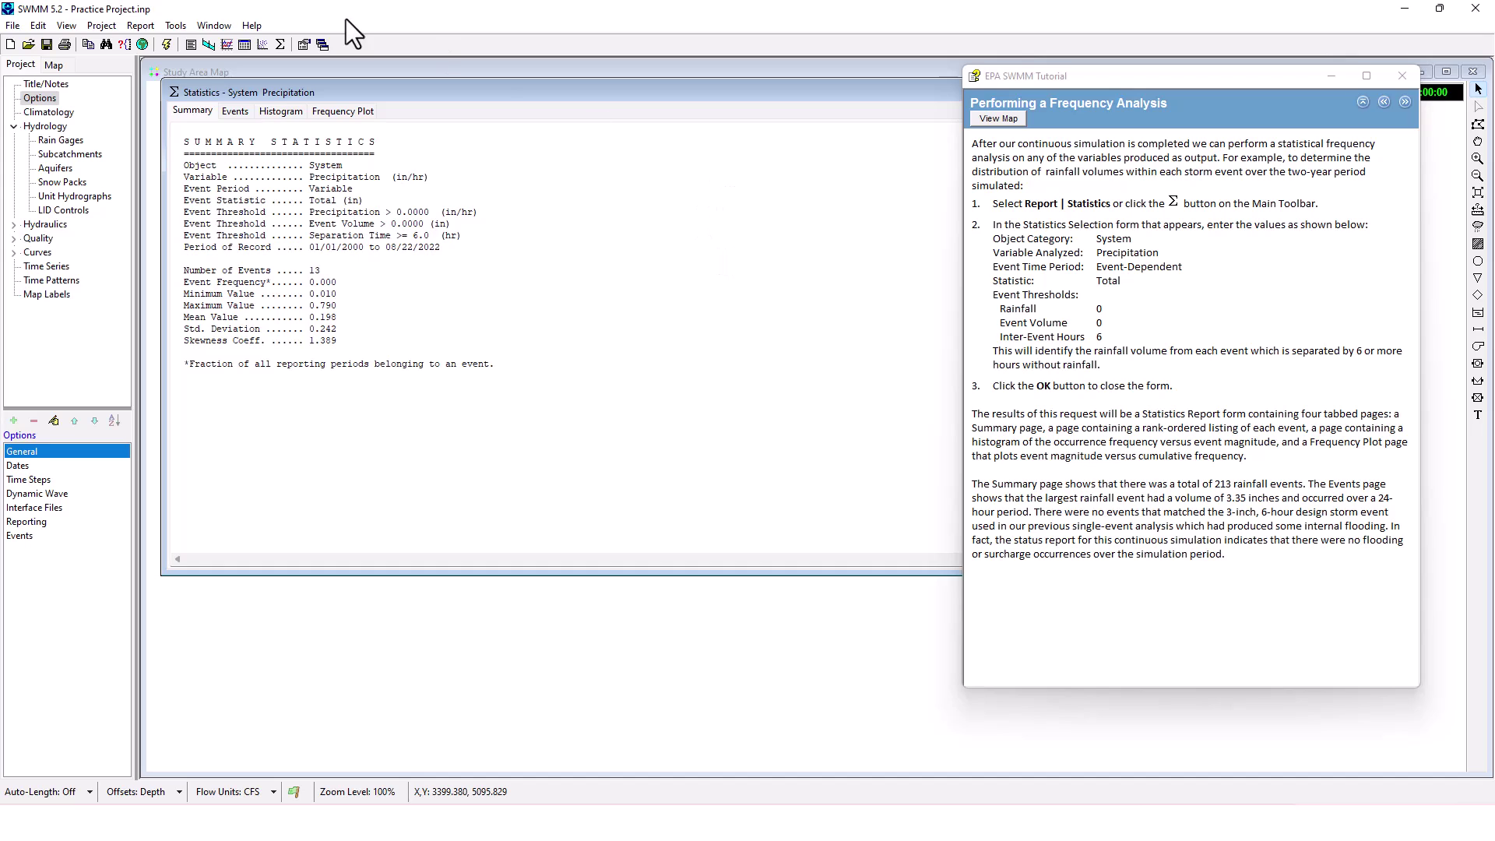
Step: Show the Events page ranking all 13 precipitation events, led by 0.790 in on 01/10/2000
{"action": "left_click", "coordinate": [240, 112]}
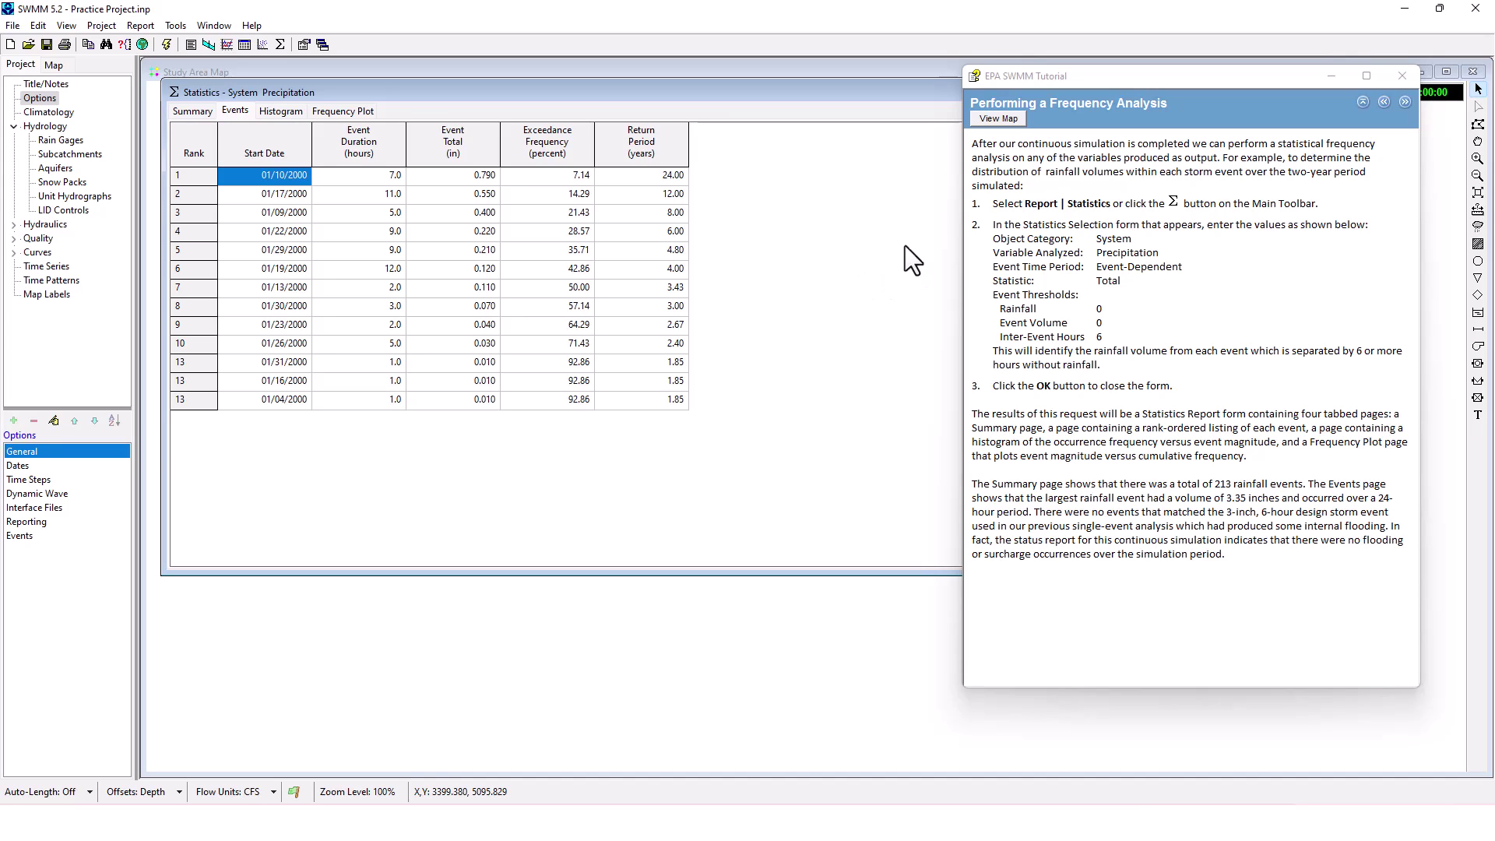
Step: Display the histogram, then the exceedance Frequency Plot, and advance the tutorial to 'Other Features to Explore'
{"action": "left_click", "coordinate": [285, 109]}
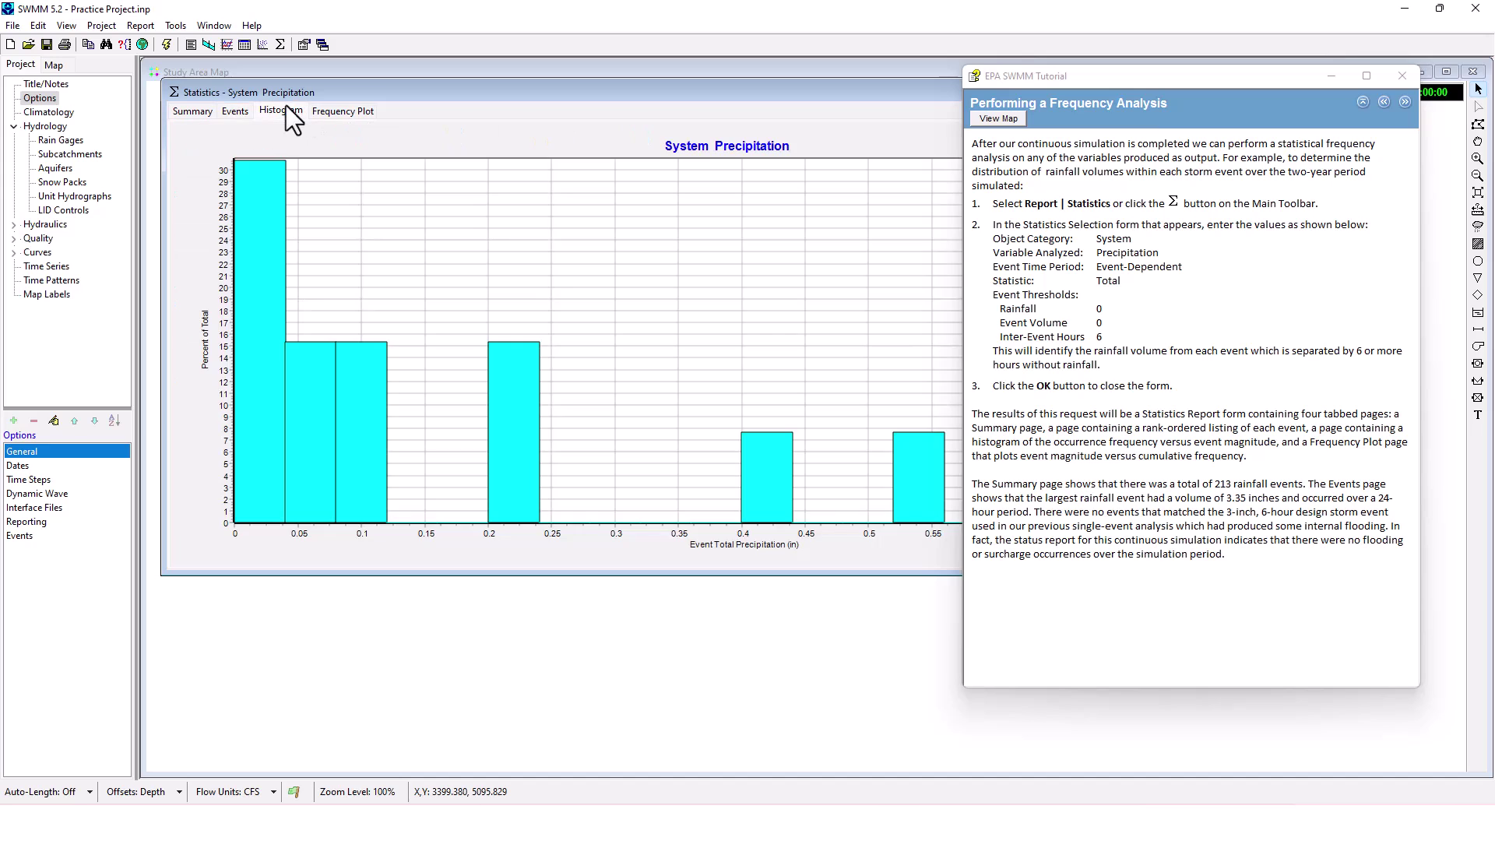
{"action": "left_click", "coordinate": [329, 109]}
{"action": "left_click_drag", "start_coordinate": [1102, 82], "coordinate": [869, 99]}
{"action": "left_click", "coordinate": [1171, 119]}
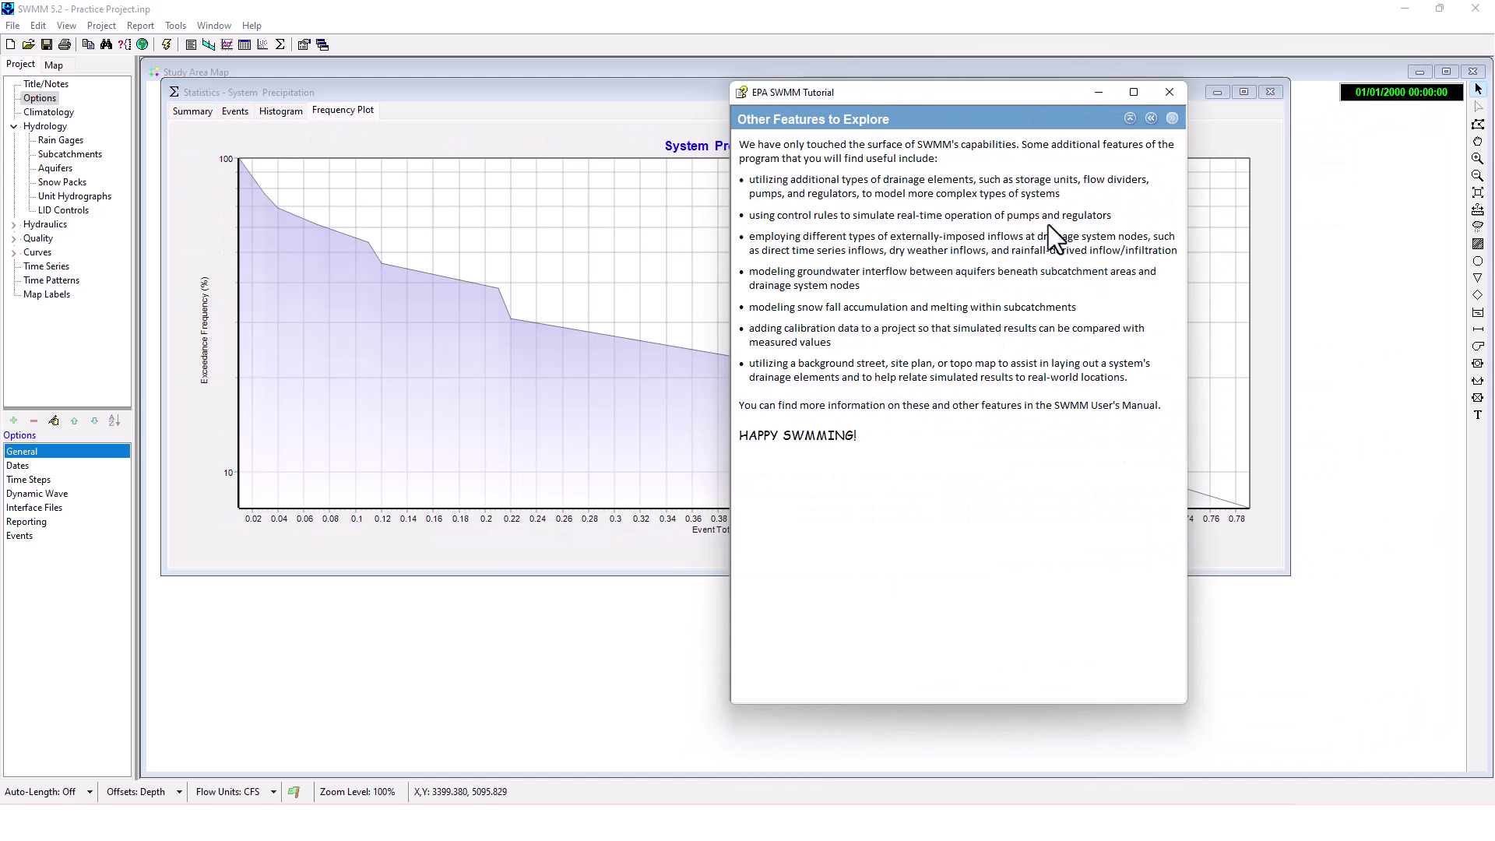
{"action": "left_click_drag", "start_coordinate": [961, 95], "coordinate": [993, 95]}
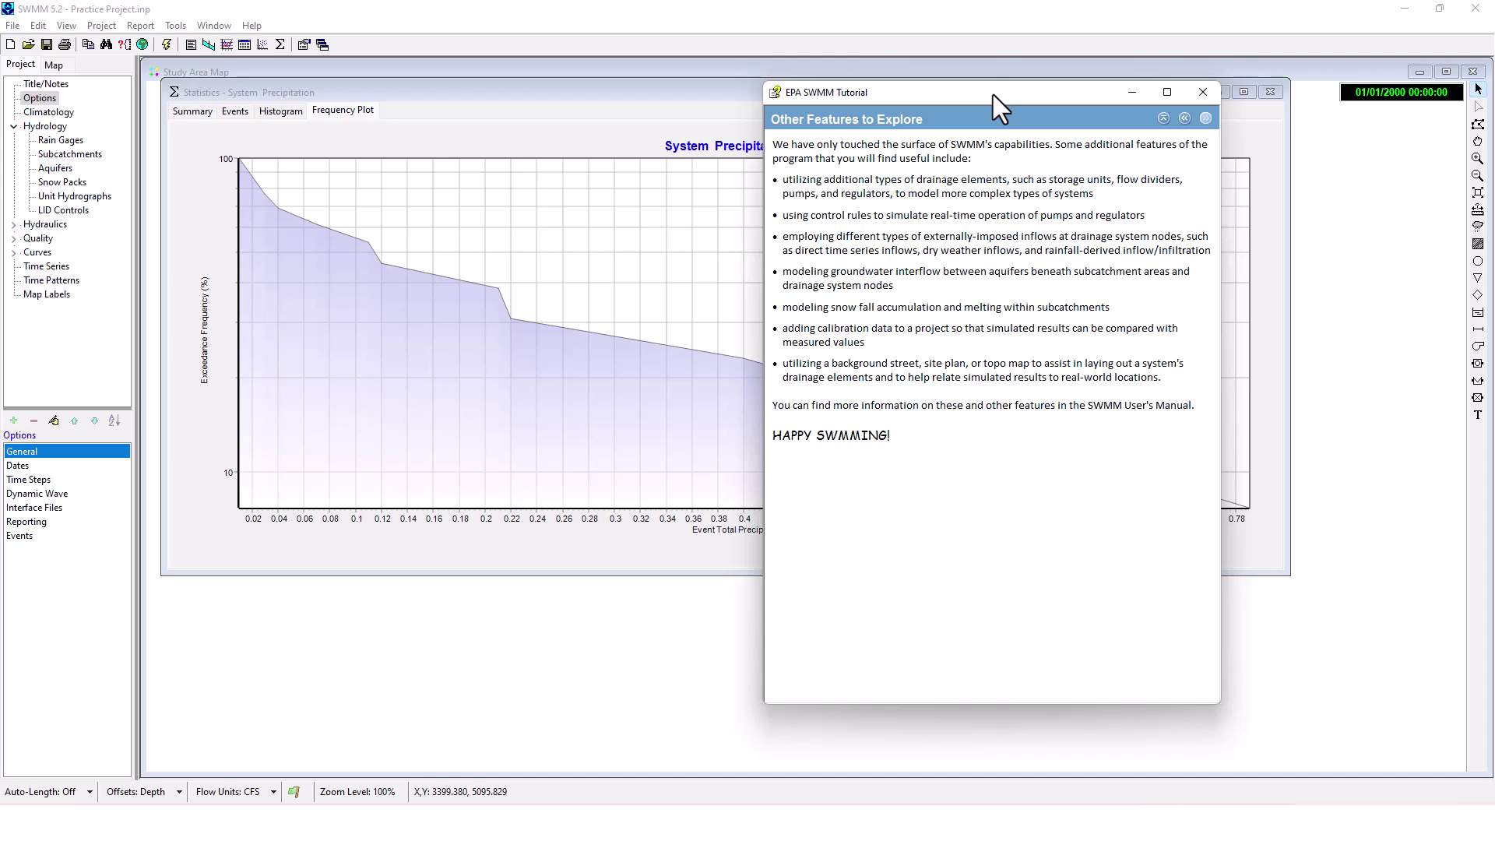
Step: Highlight and clear several passages of tutorial text, then close the tutorial window
{"action": "left_click_drag", "start_coordinate": [782, 179], "coordinate": [940, 193]}
{"action": "left_click", "coordinate": [927, 249]}
{"action": "left_click_drag", "start_coordinate": [771, 147], "coordinate": [1052, 398]}
{"action": "left_click", "coordinate": [1067, 449]}
{"action": "left_click_drag", "start_coordinate": [773, 436], "coordinate": [893, 438]}
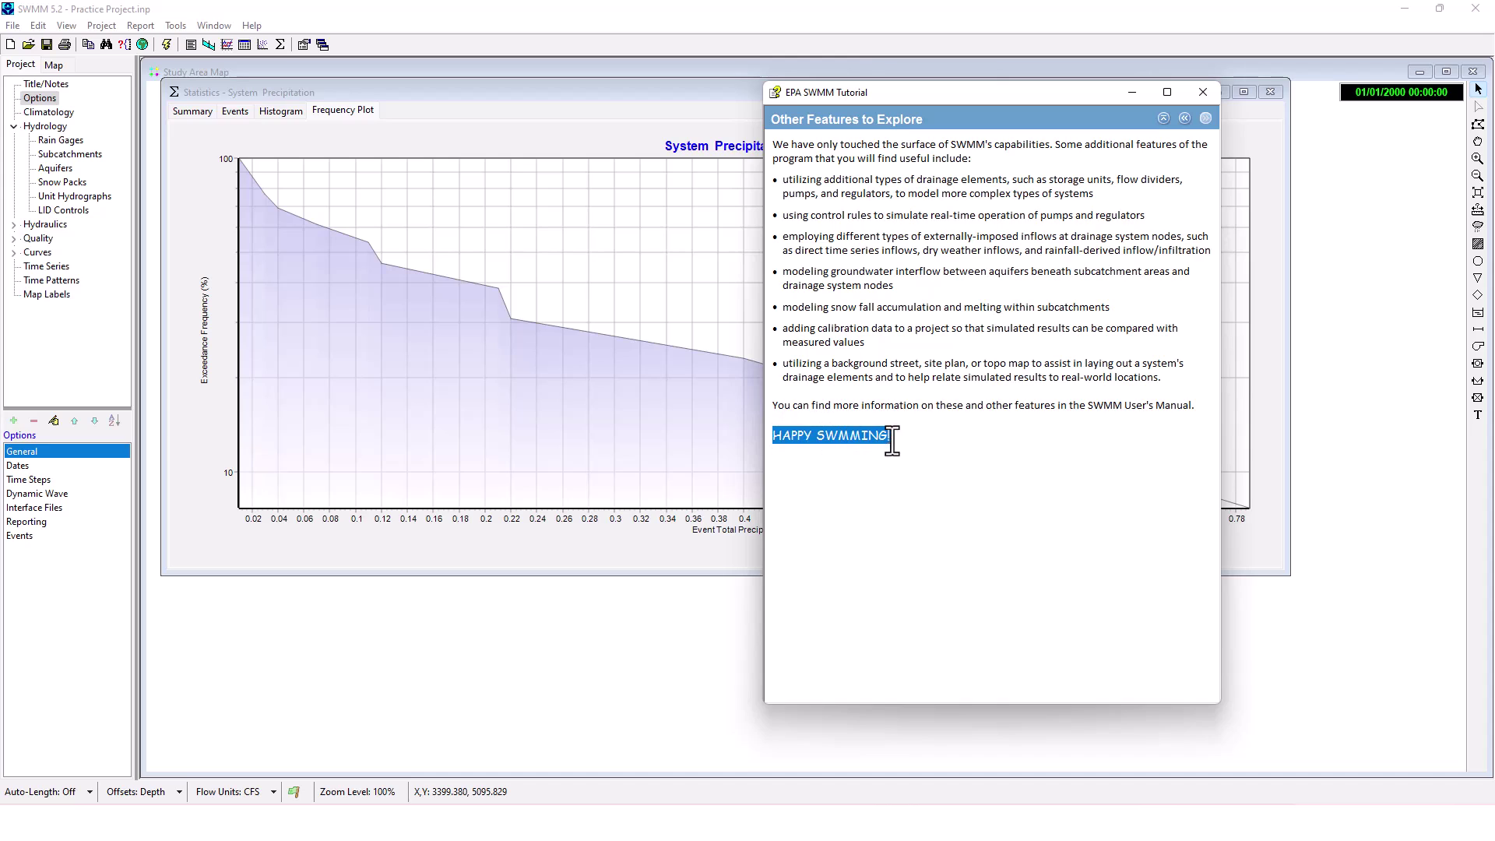
{"action": "left_click", "coordinate": [954, 453]}
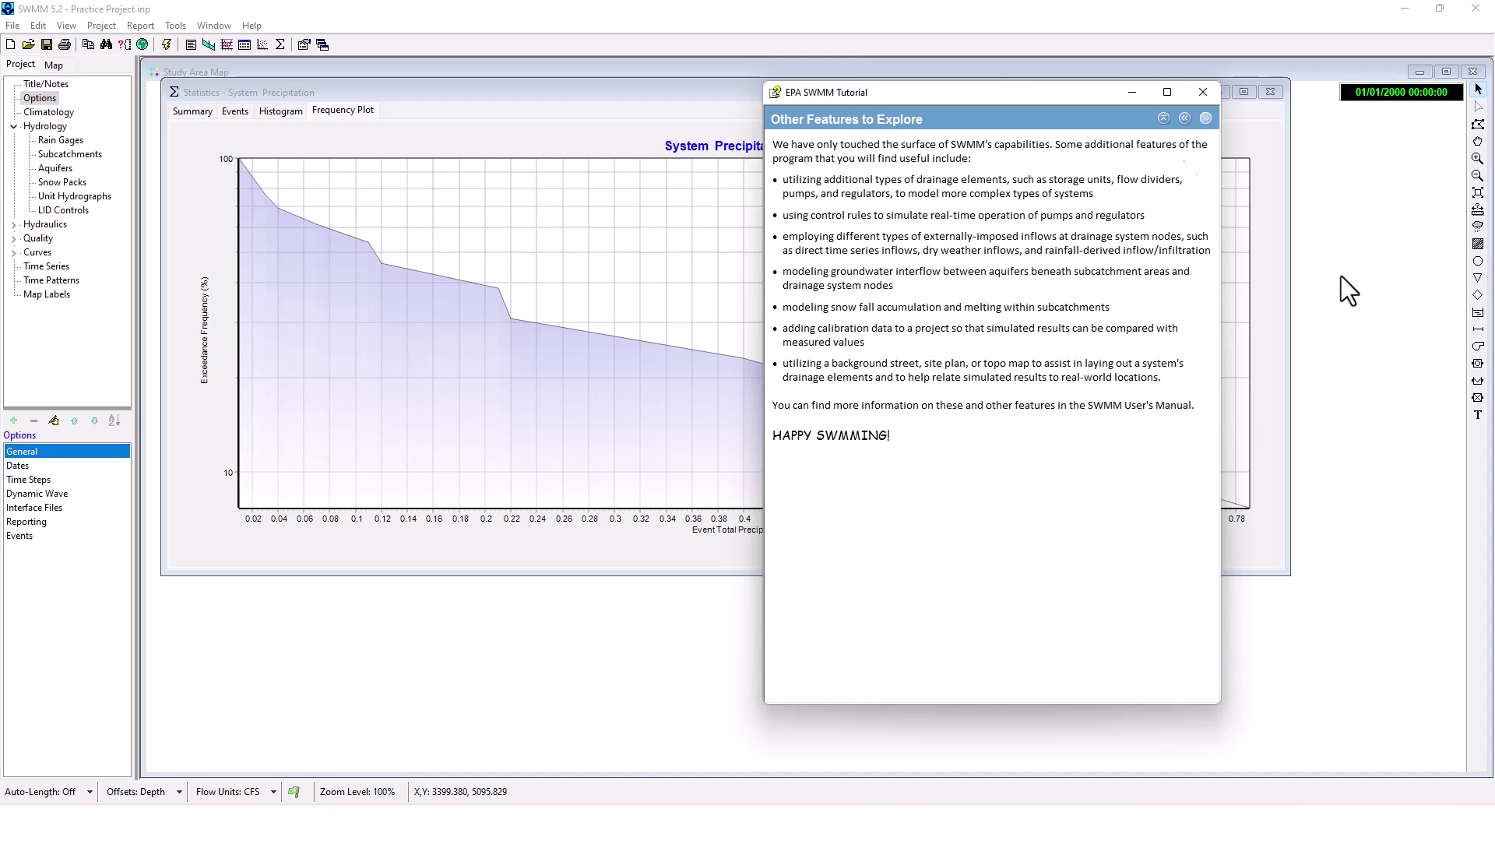
{"action": "left_click", "coordinate": [1204, 91]}
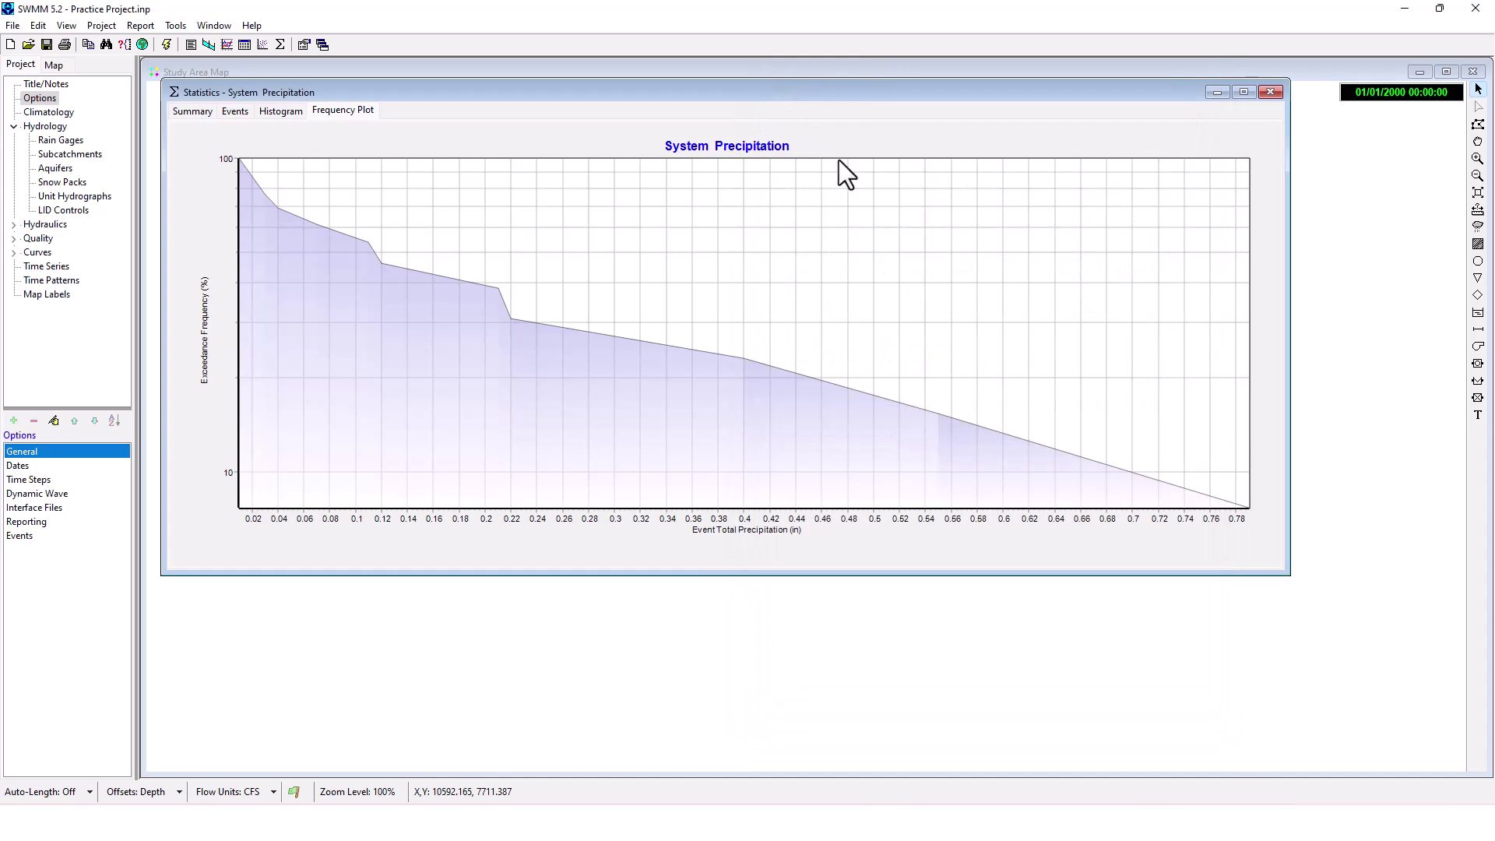